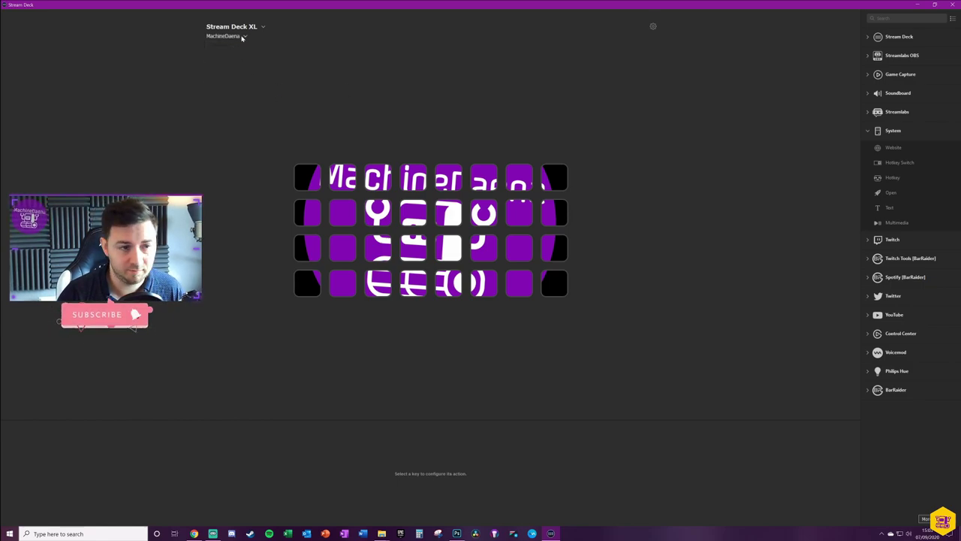
Review the profile, general and account preferences, including the details of the linked Twitch account, and close the preferences
left_click(242, 38)
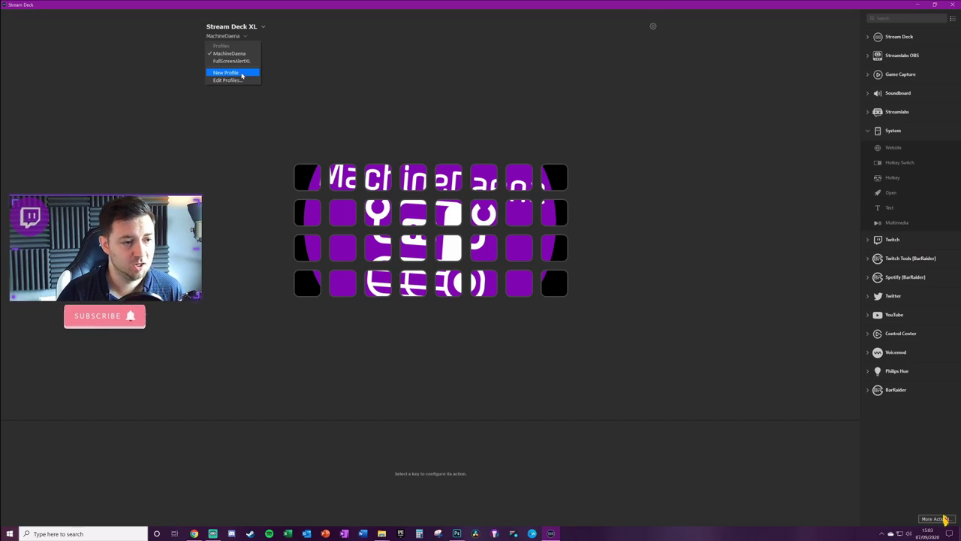
left_click(381, 72)
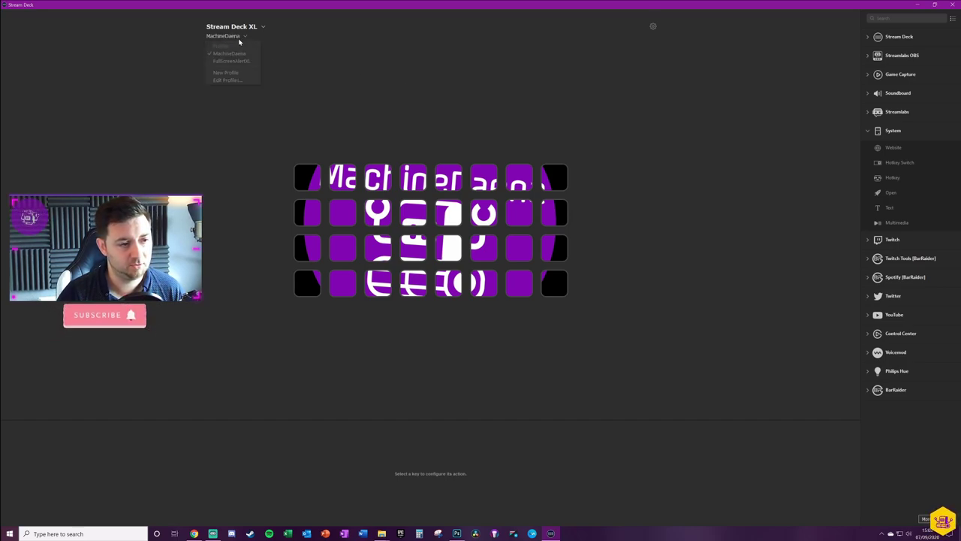
left_click(232, 81)
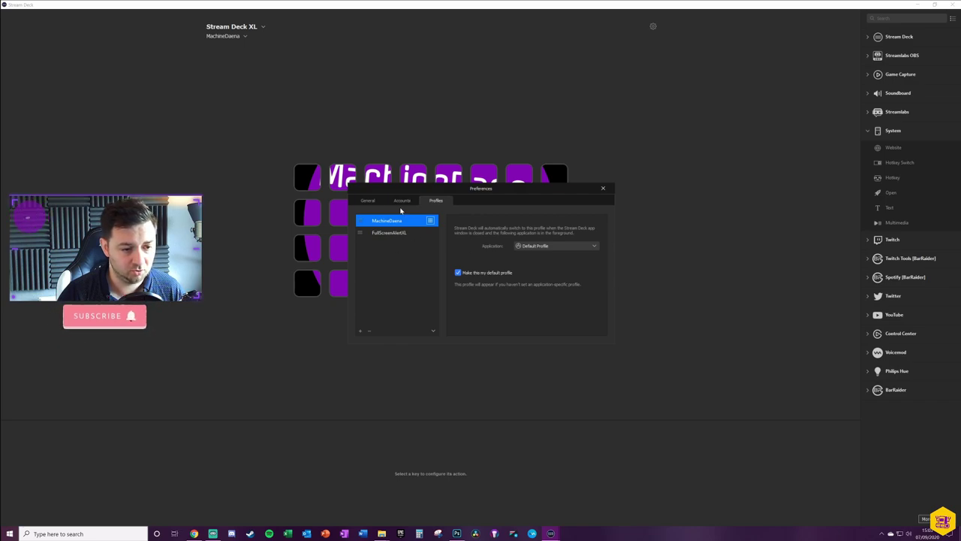
left_click(367, 200)
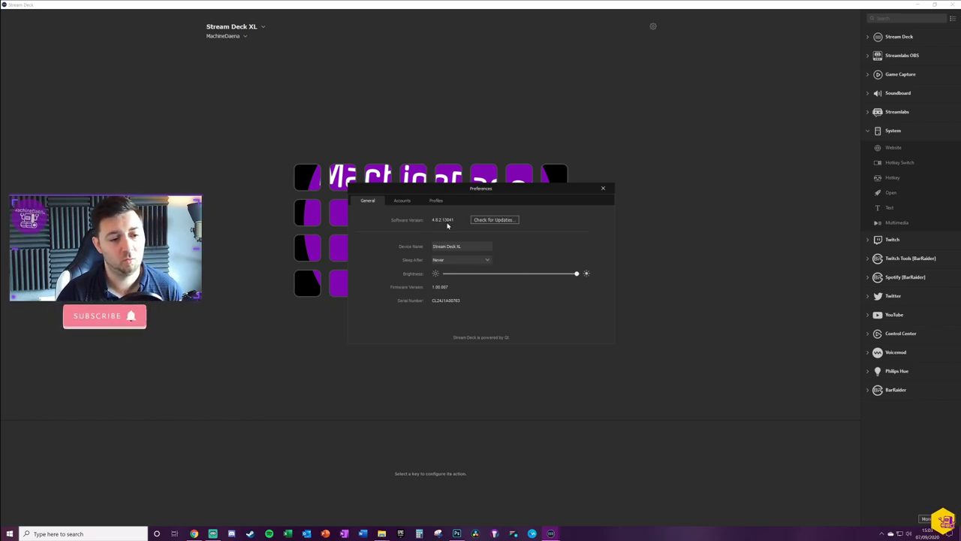
left_click(403, 200)
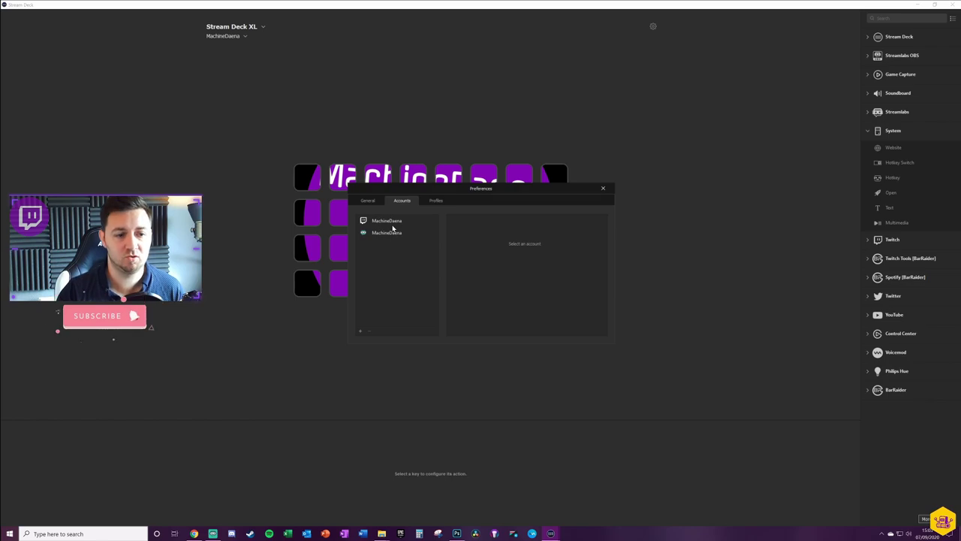
left_click(398, 221)
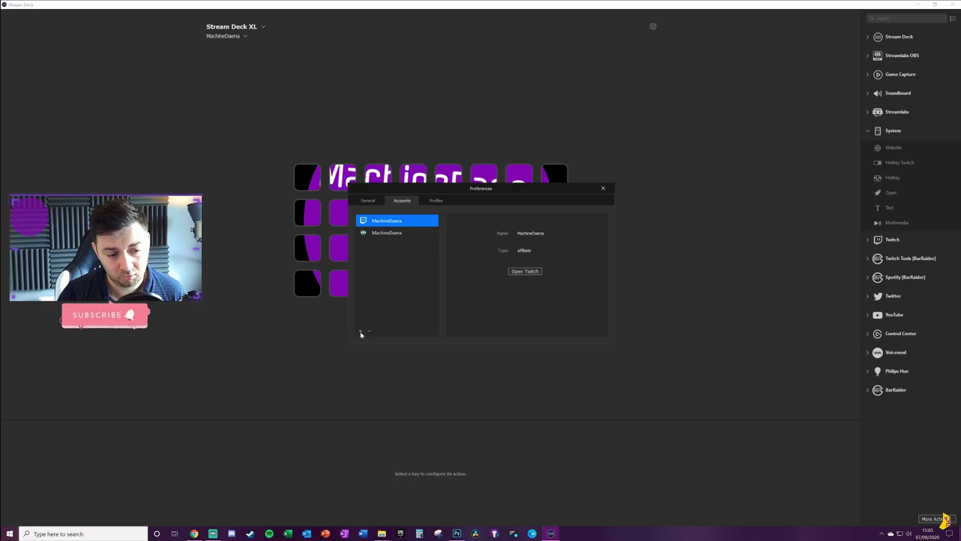
left_click(436, 201)
left_click(367, 200)
left_click(602, 188)
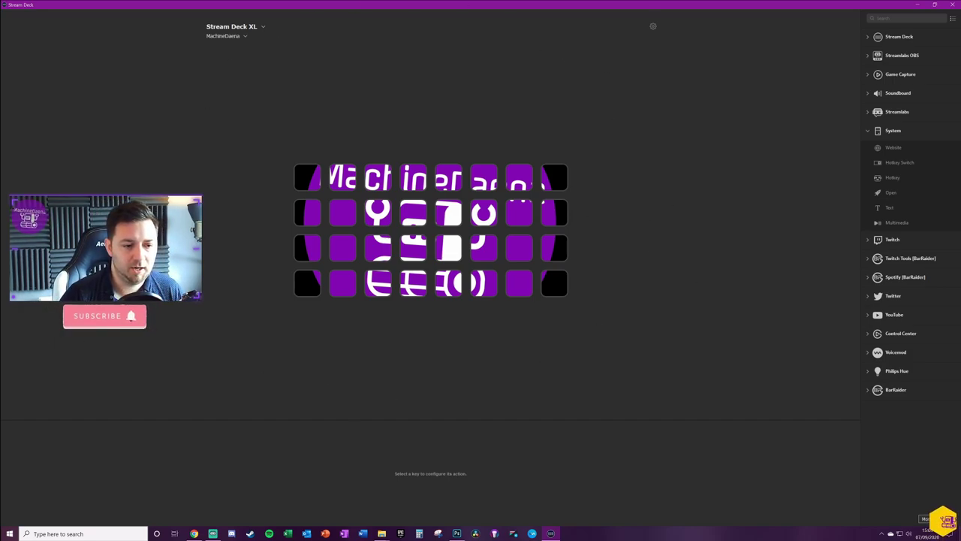
Inspect the actions assigned to the logo keys in the two rightmost columns and along the top row of the home page
left_click(550, 179)
left_click(554, 218)
left_click(559, 255)
left_click(560, 284)
left_click(525, 287)
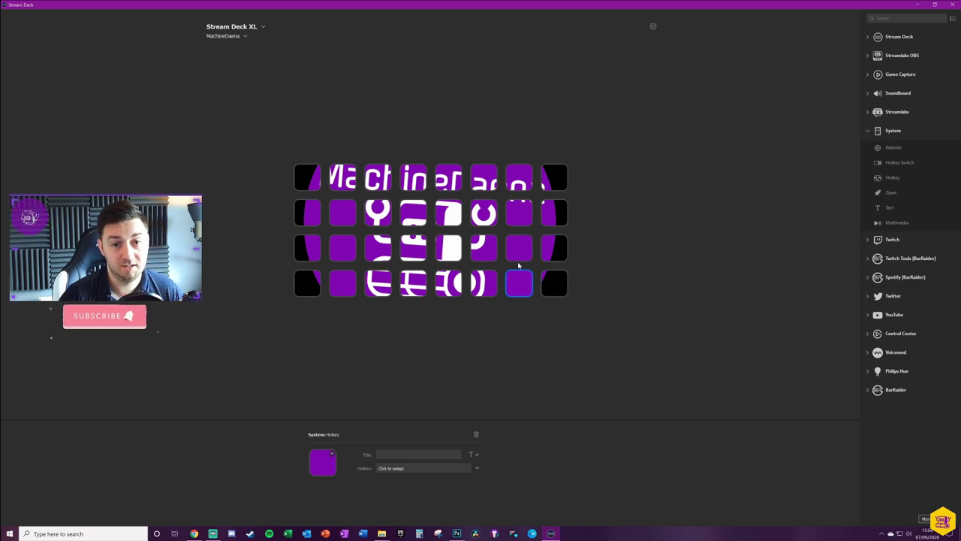
left_click(519, 249)
left_click(519, 213)
left_click(518, 177)
left_click(484, 177)
left_click(448, 177)
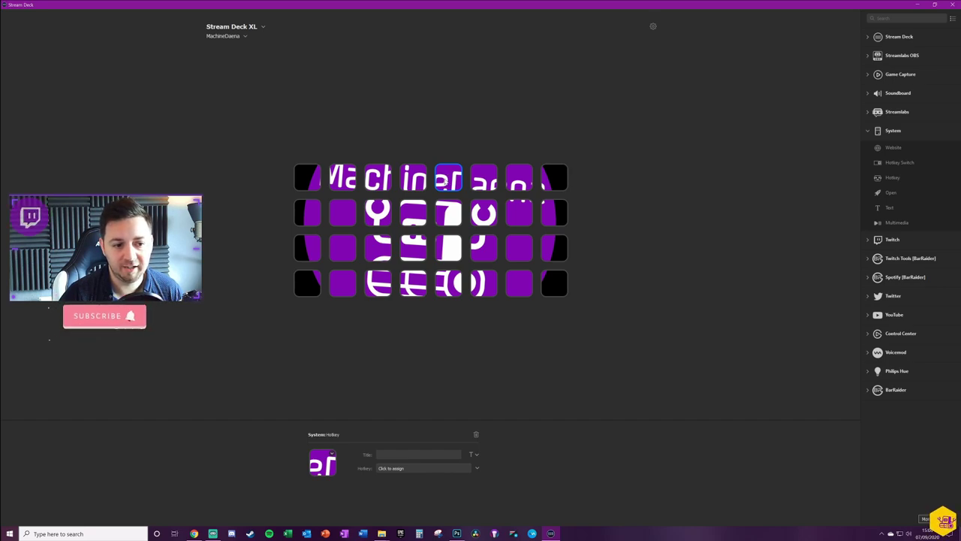
Look inside the folder behind the C-shaped logo key in the second row and return to the home page
left_click(484, 216)
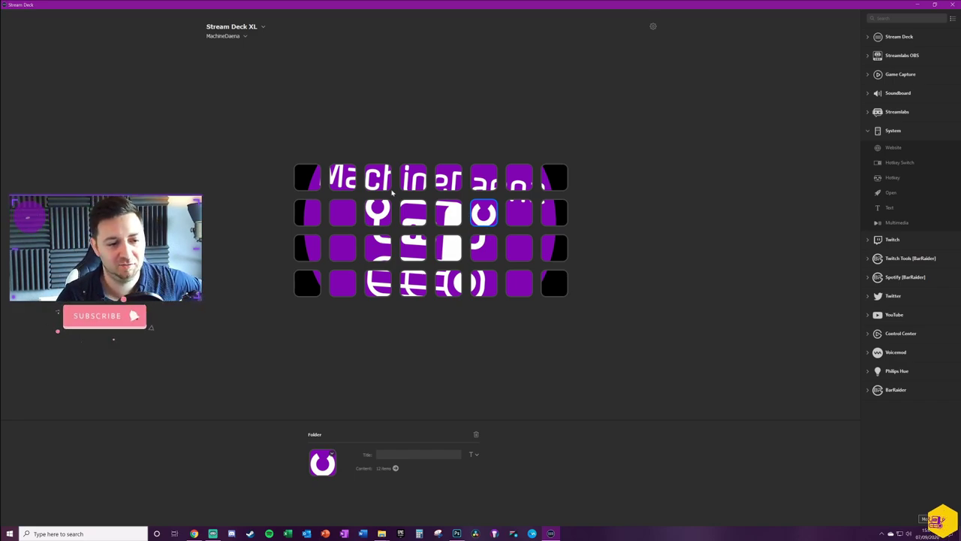
double_click(493, 209)
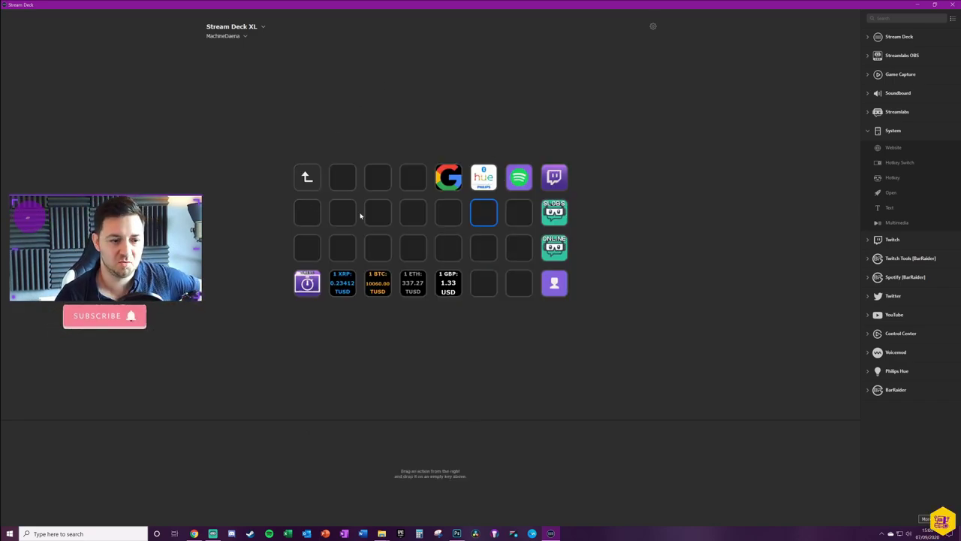
left_click(303, 183)
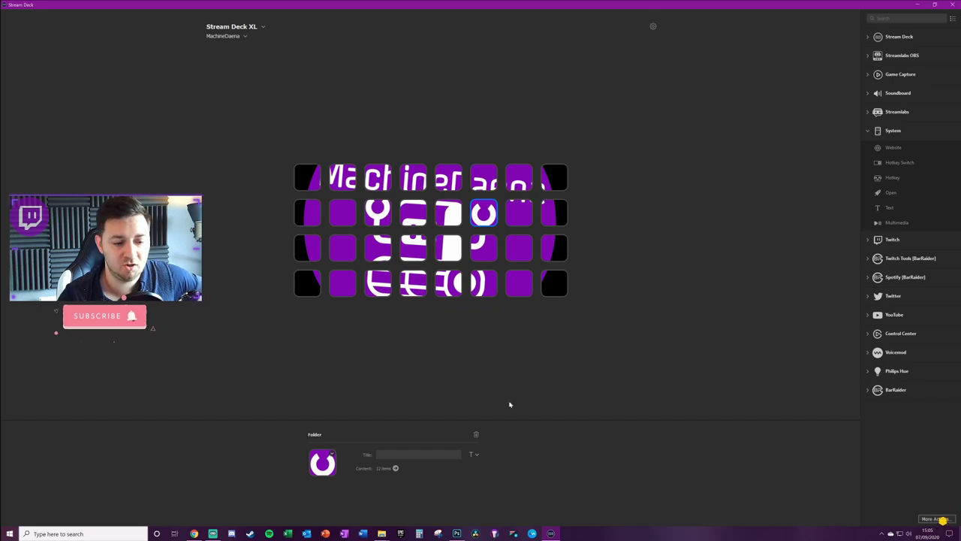
left_click(533, 356)
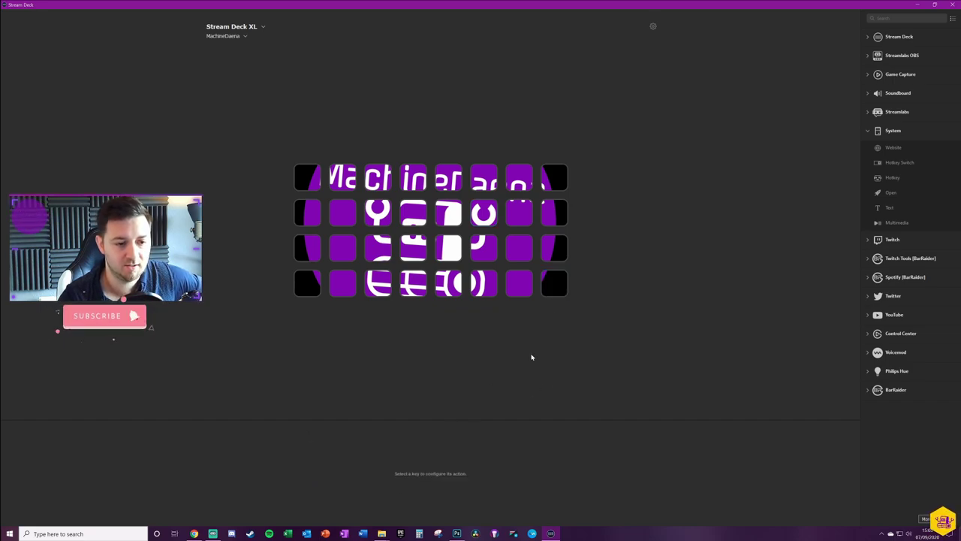
In the C-shaped key's folder, create a folder titled "Test" on the free bottom-row key beside the GBP key
double_click(484, 212)
left_click(484, 283)
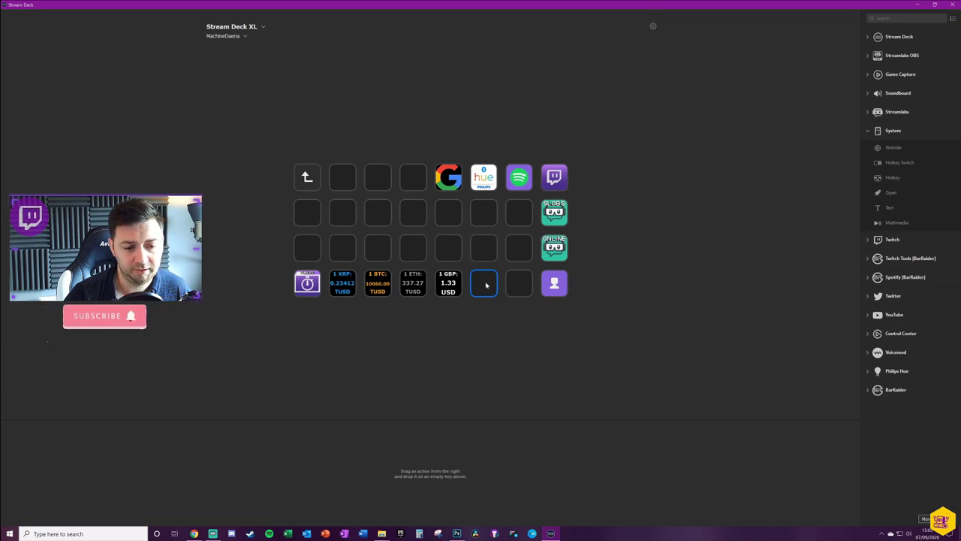
right_click(486, 284)
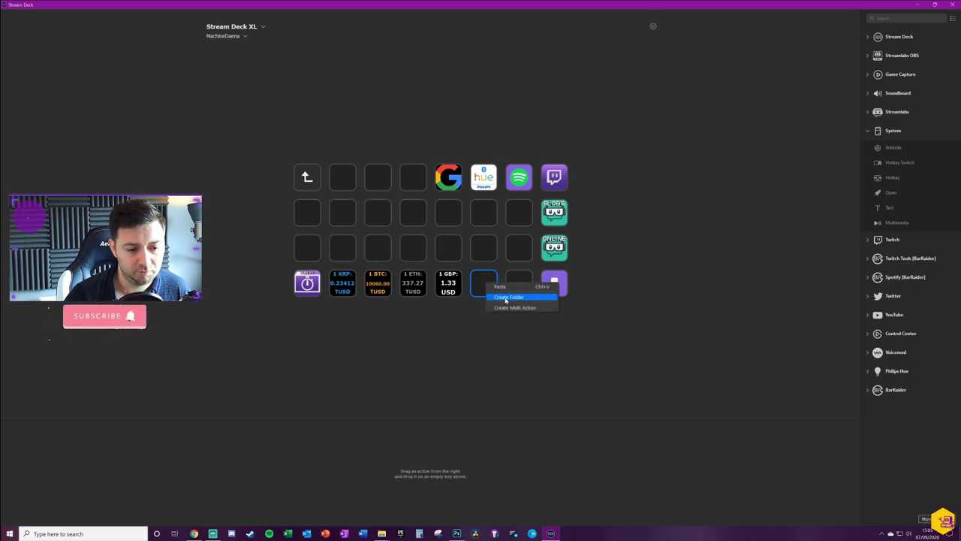
left_click(509, 297)
type("Test")
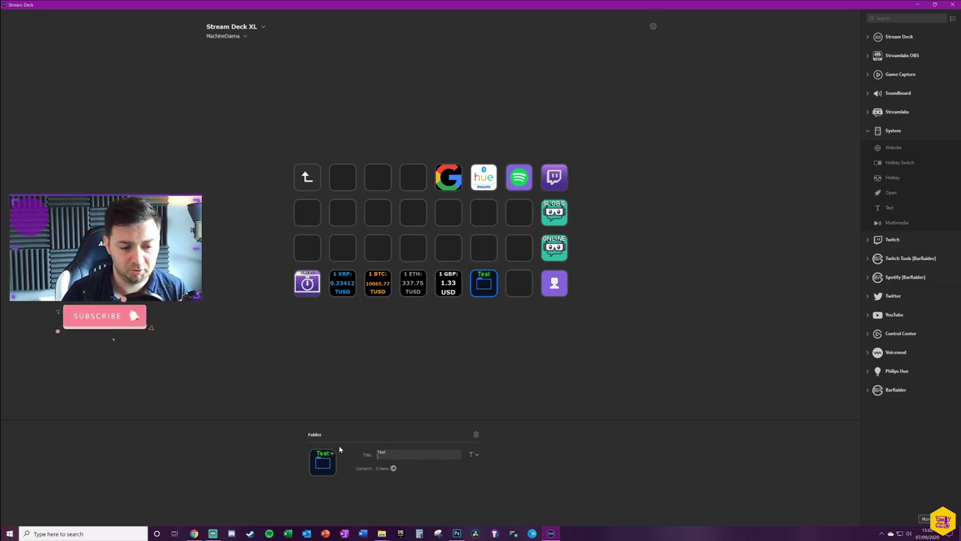
Look inside the Test folder and the Spotify folder in turn, returning to the parent folder that holds both
double_click(484, 282)
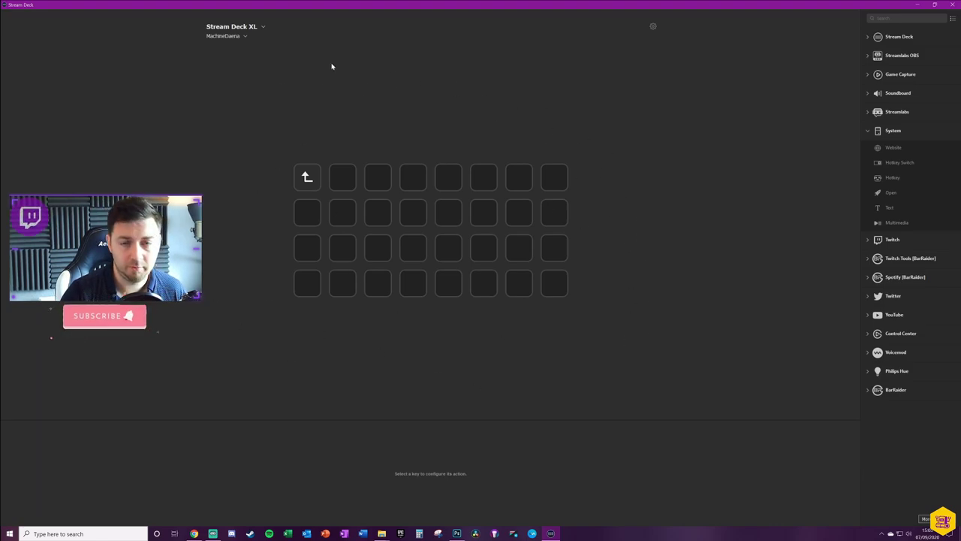
double_click(306, 177)
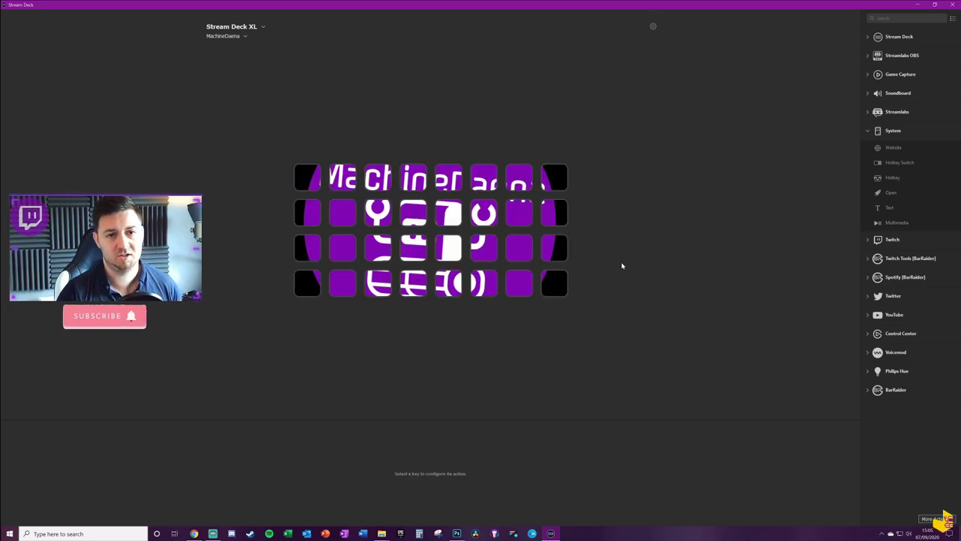
left_click(485, 213)
double_click(485, 213)
double_click(449, 225)
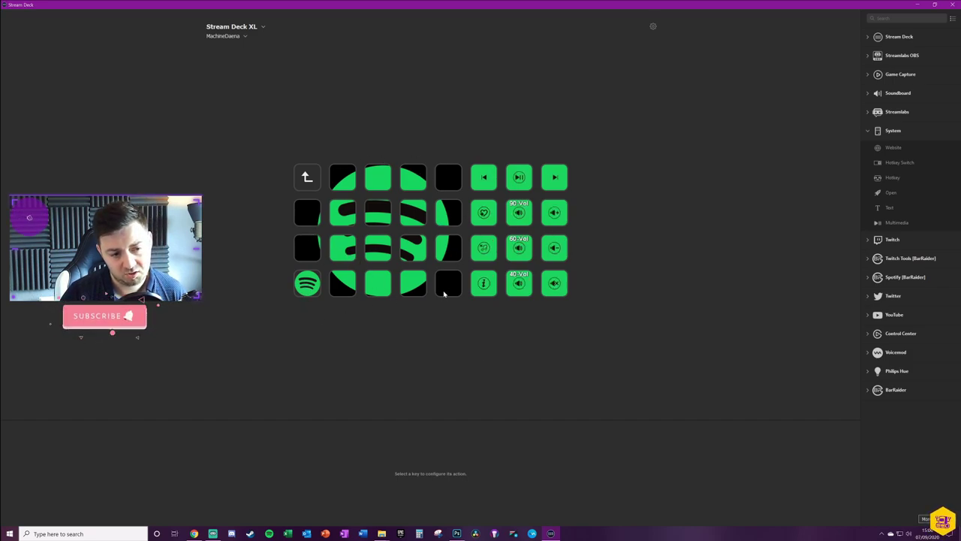
left_click(348, 178)
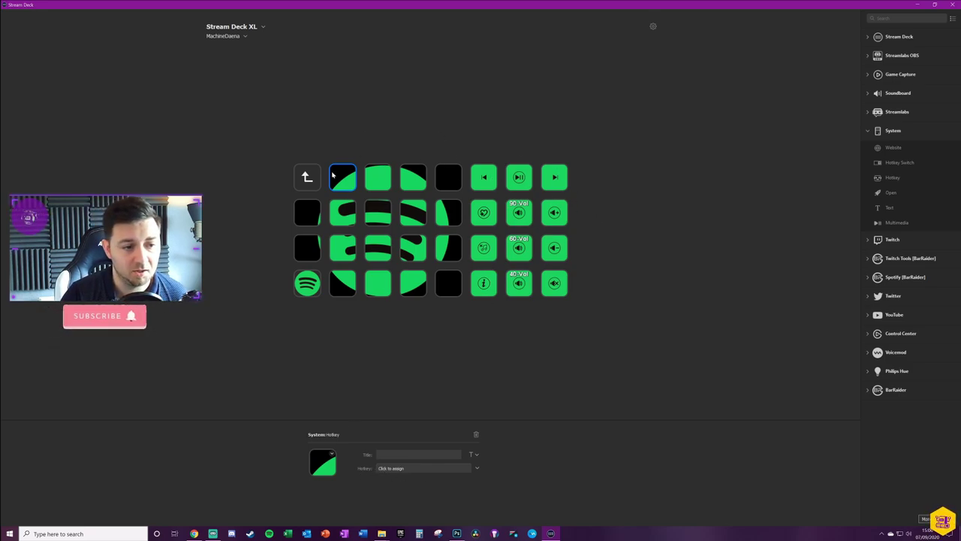
left_click(307, 177)
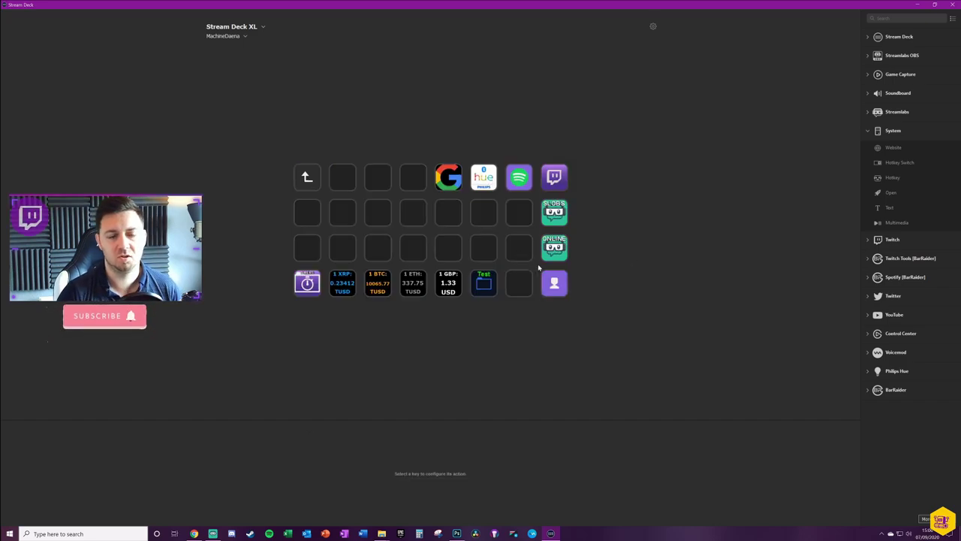
Go into the Test folder, back out to the home page, and down into the Spotify folder and back
double_click(478, 285)
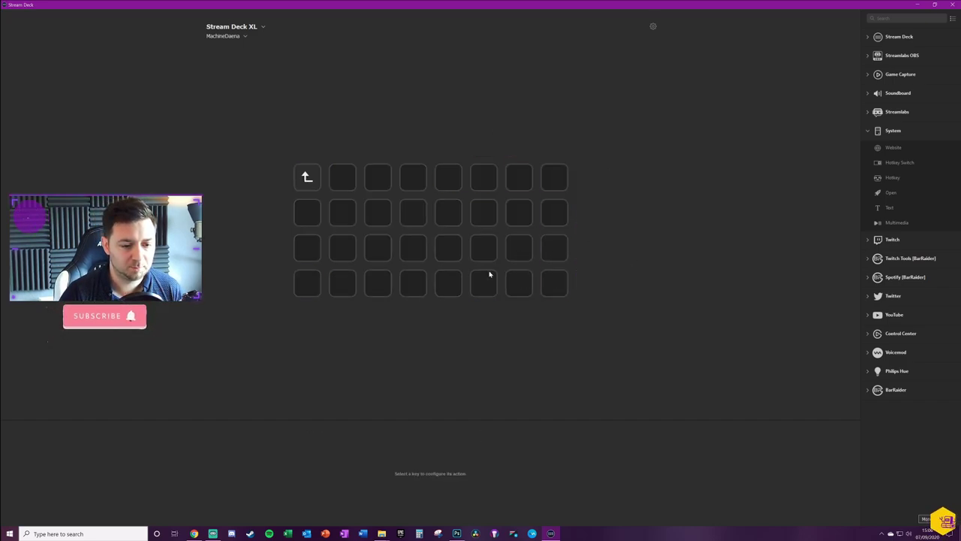
left_click(307, 178)
double_click(309, 180)
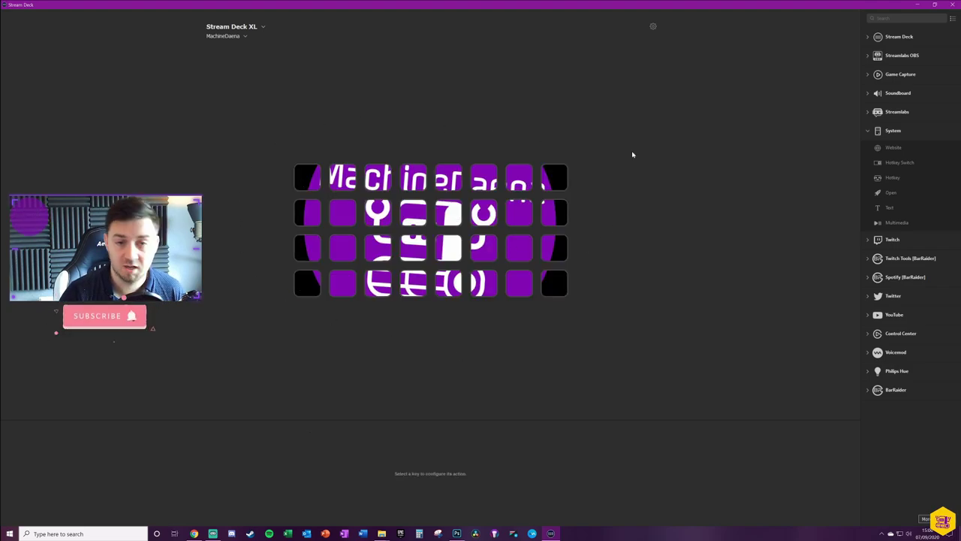
double_click(481, 220)
double_click(518, 181)
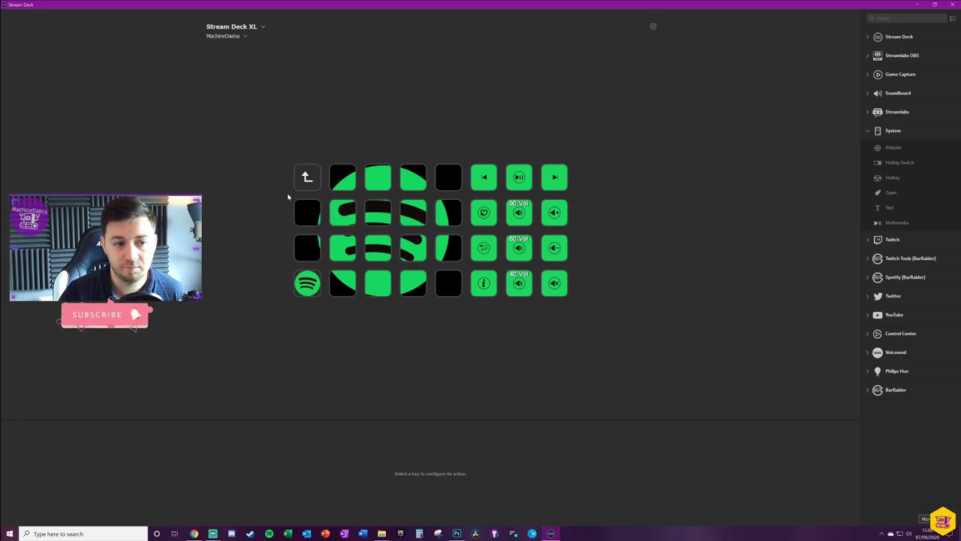
double_click(307, 178)
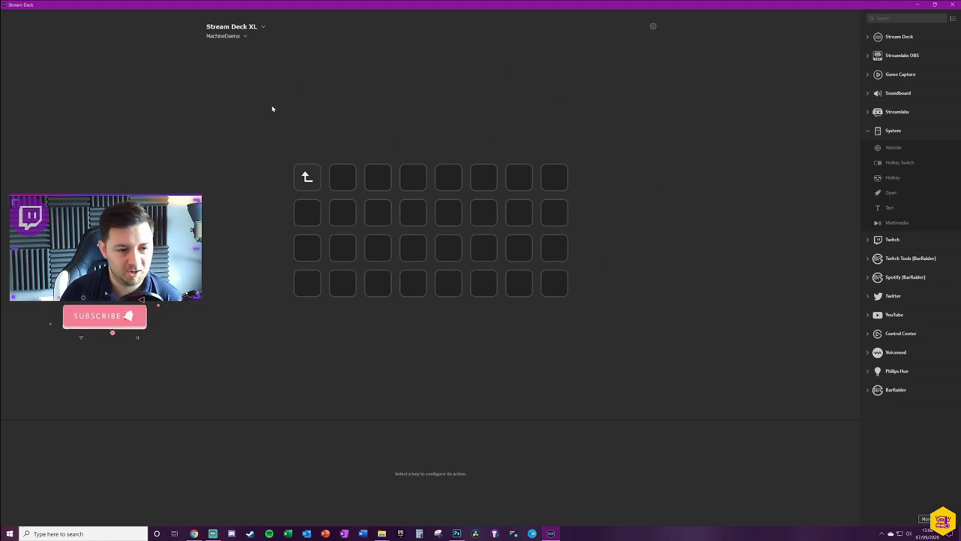
In the Test folder, place a Hotkey action on the first free key and create a folder on the key beside it
left_click(344, 180)
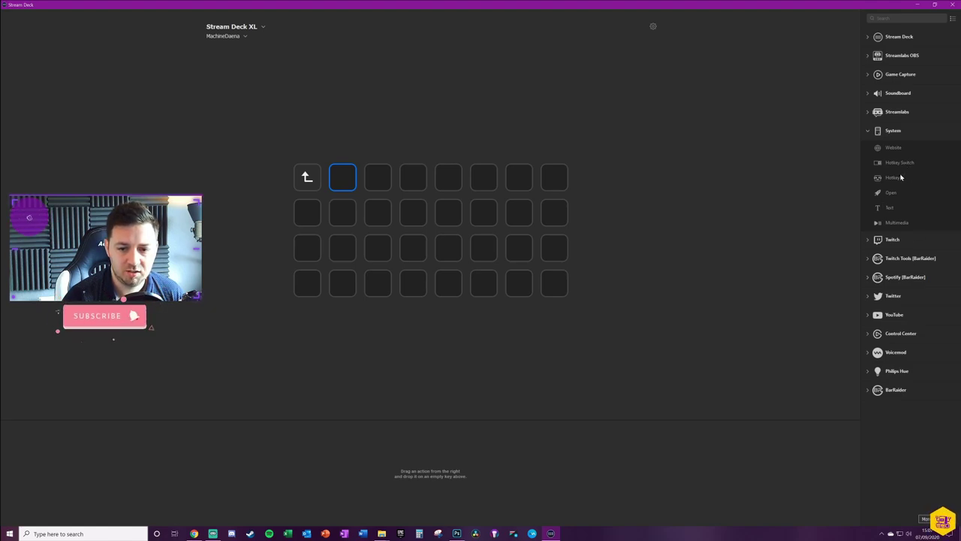
left_click_drag(899, 179, 347, 187)
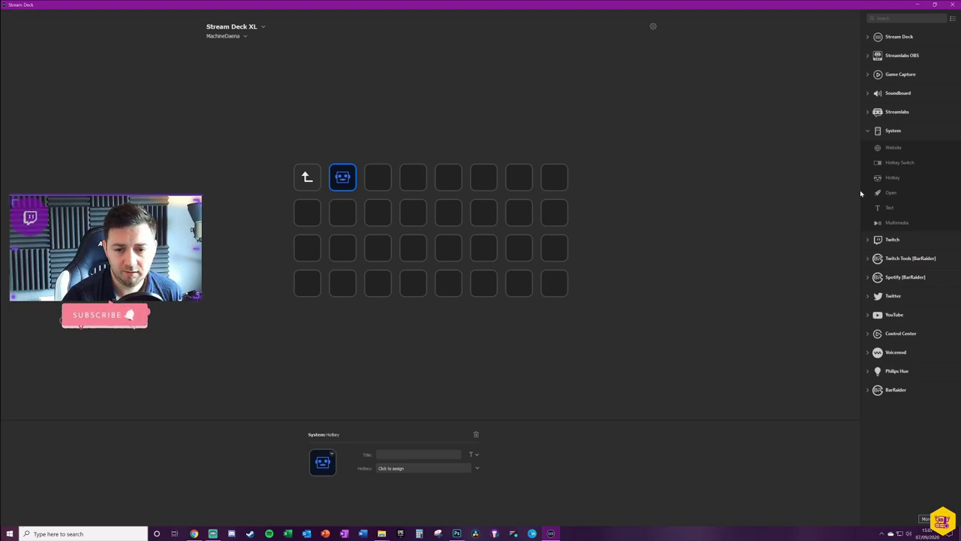
right_click(381, 179)
left_click(378, 179)
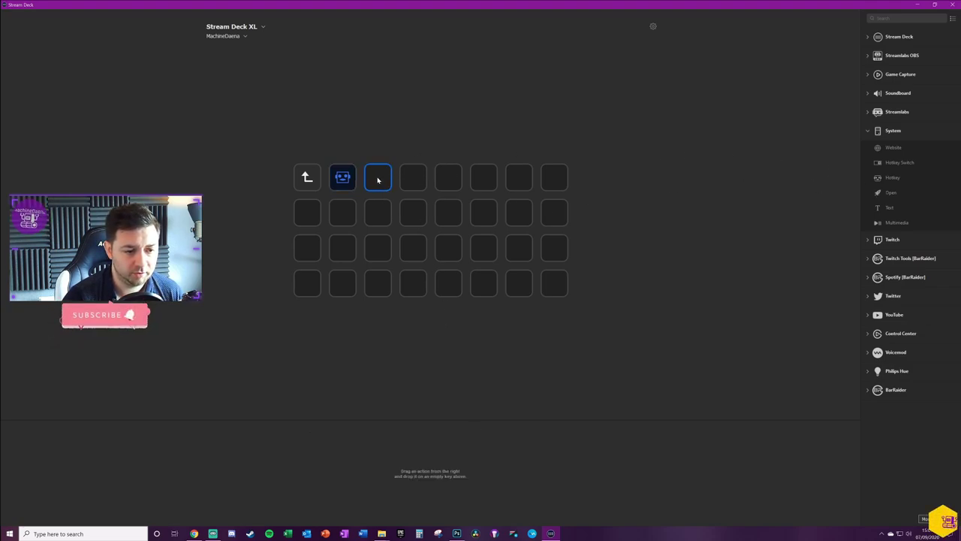
right_click(378, 179)
left_click(399, 193)
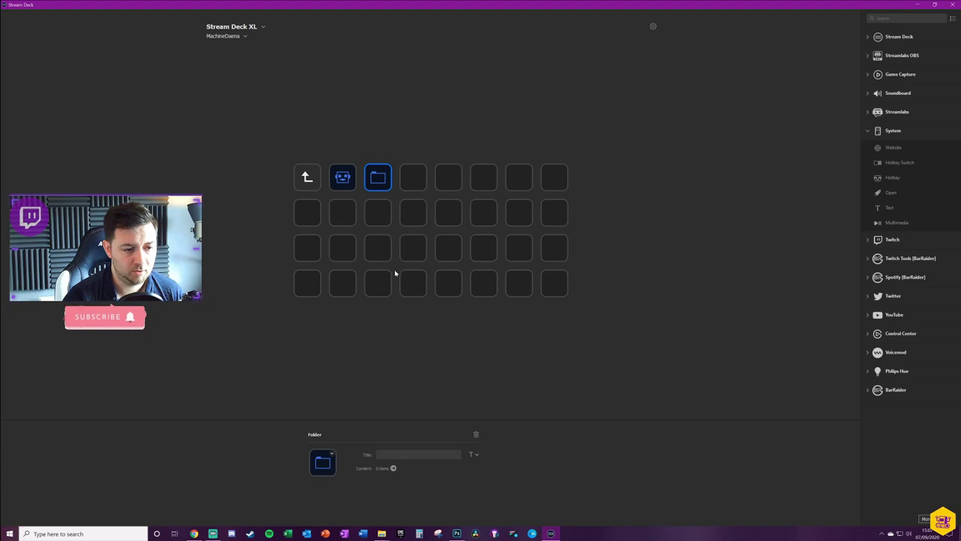
Examine the Hotkey key and the new nested folder, moving between the Test folder and the nested folder's page
left_click(374, 212)
left_click(374, 178)
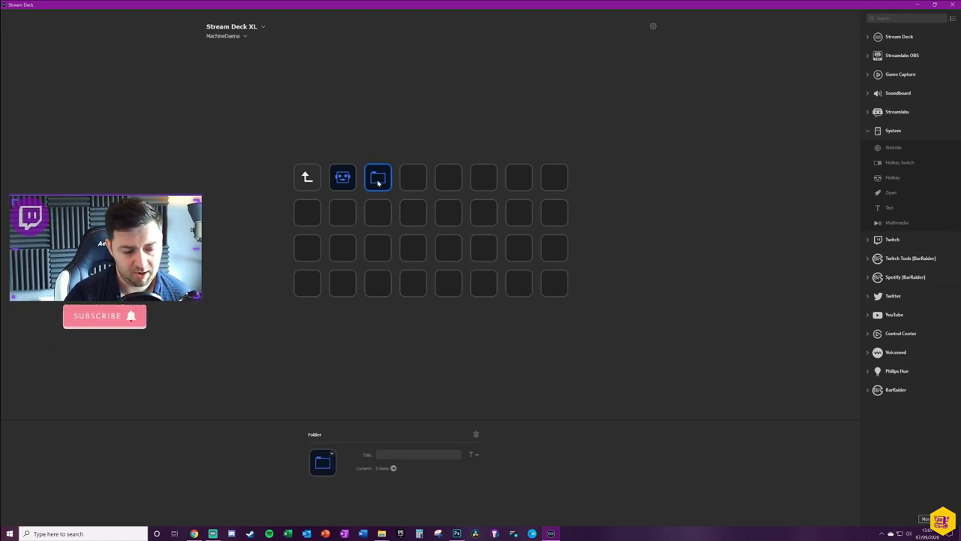
double_click(378, 181)
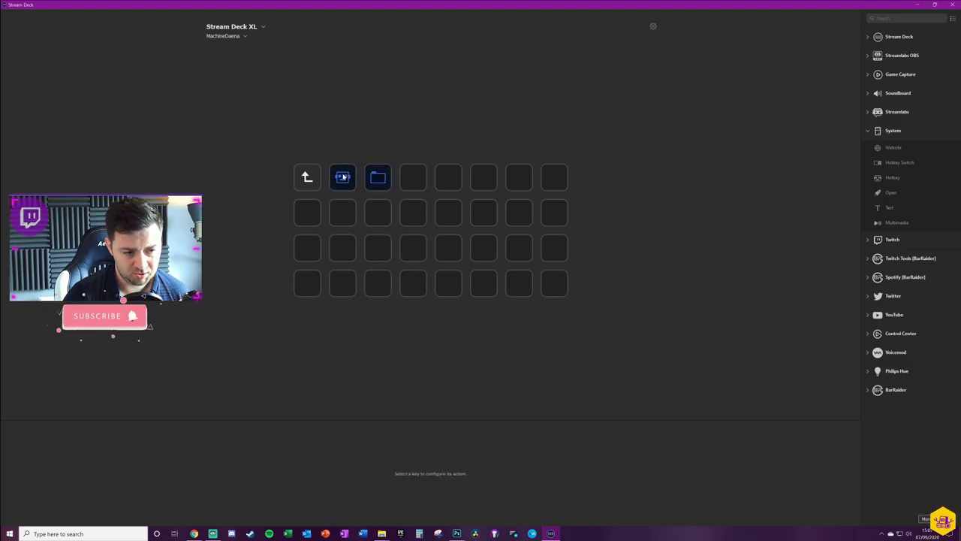
left_click(342, 184)
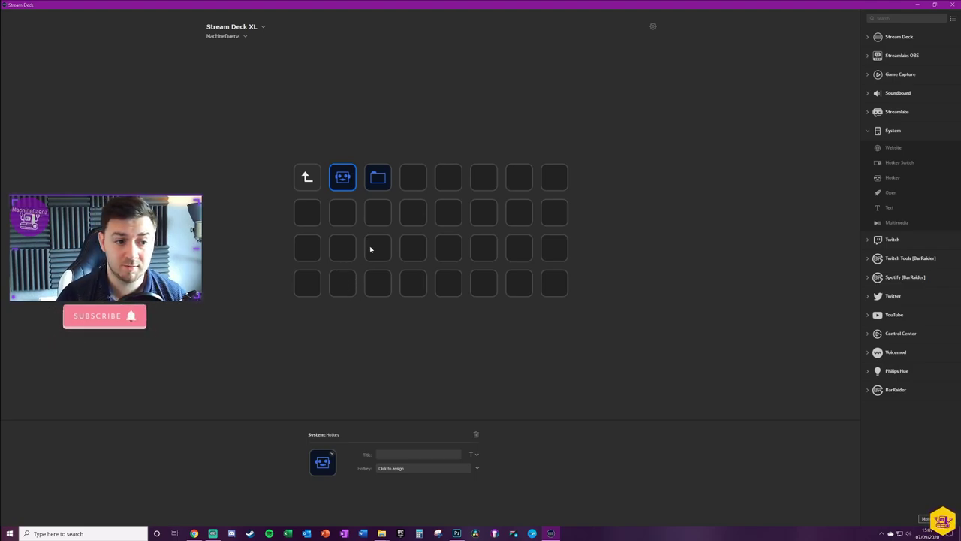
left_click(384, 184)
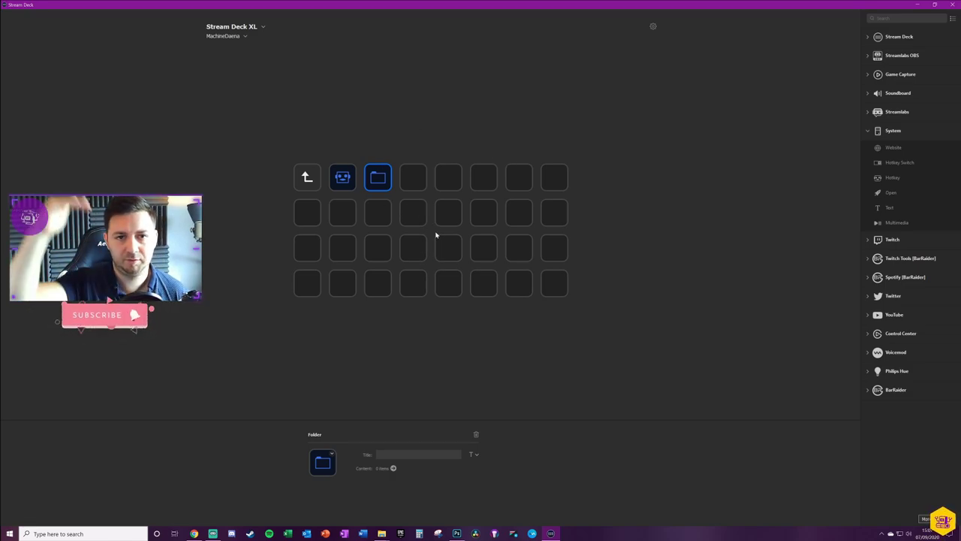
double_click(378, 178)
left_click(313, 186)
double_click(319, 187)
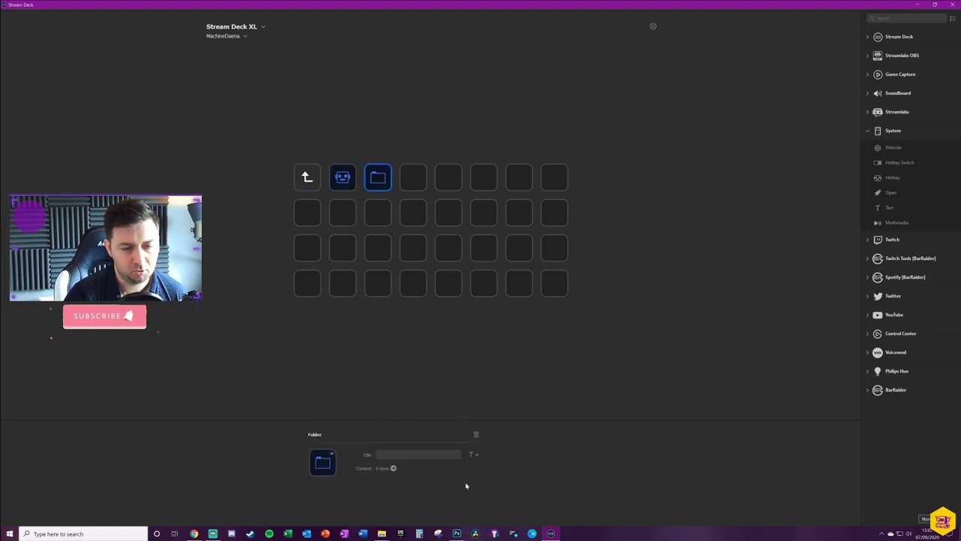
double_click(383, 178)
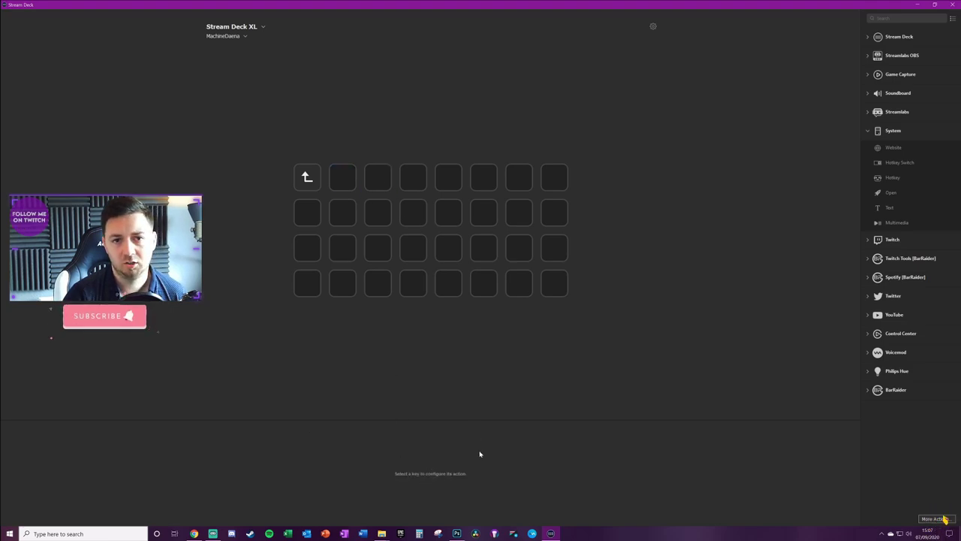
Return from the nested folder to the Test folder and view the nested folder key's settings
left_click(306, 186)
double_click(307, 186)
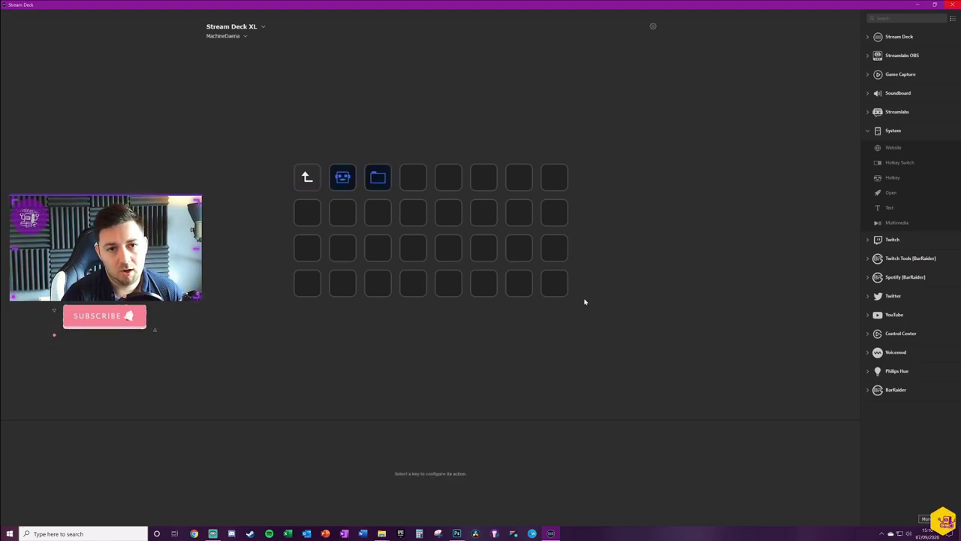
left_click(379, 181)
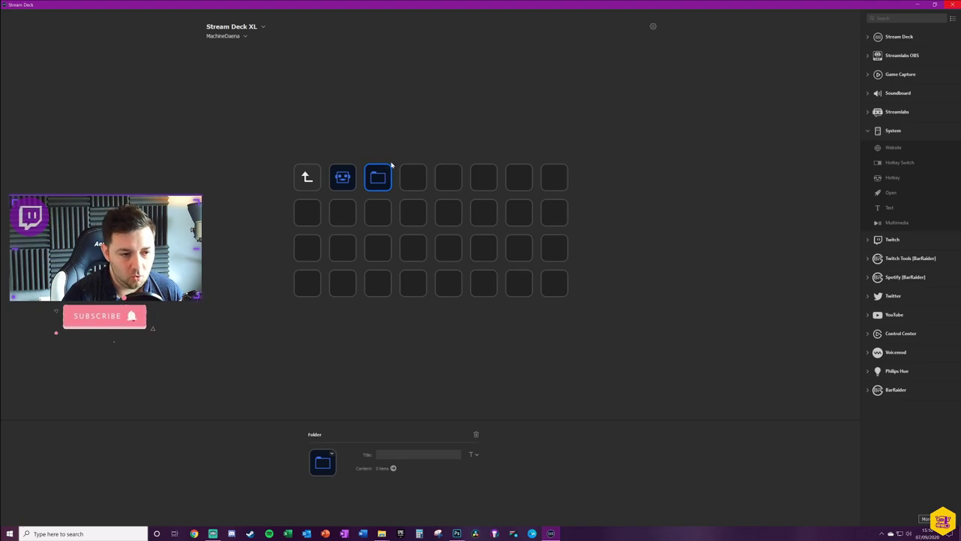
left_click(418, 182)
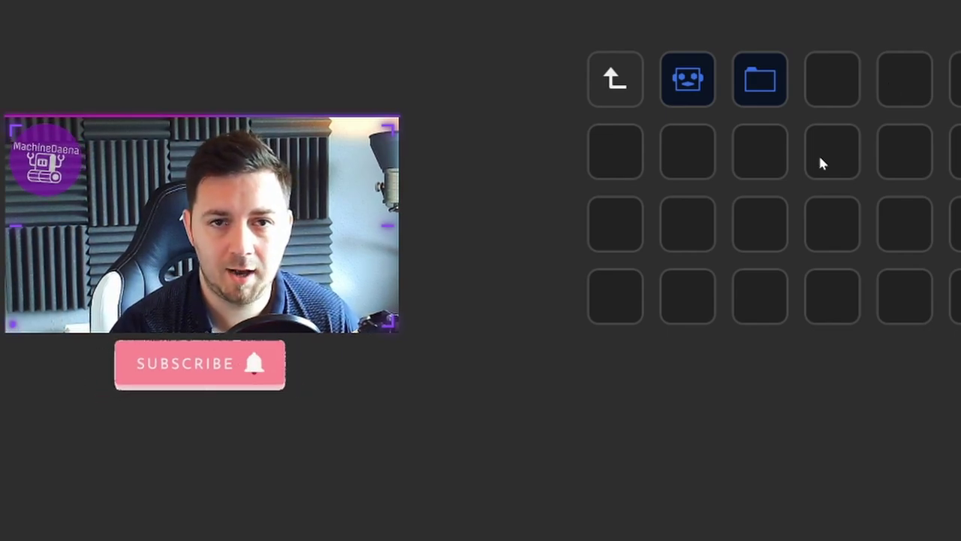
Set the nested folder key's icon from the image file "streamdeck_key Purp Blank"
left_click(761, 90)
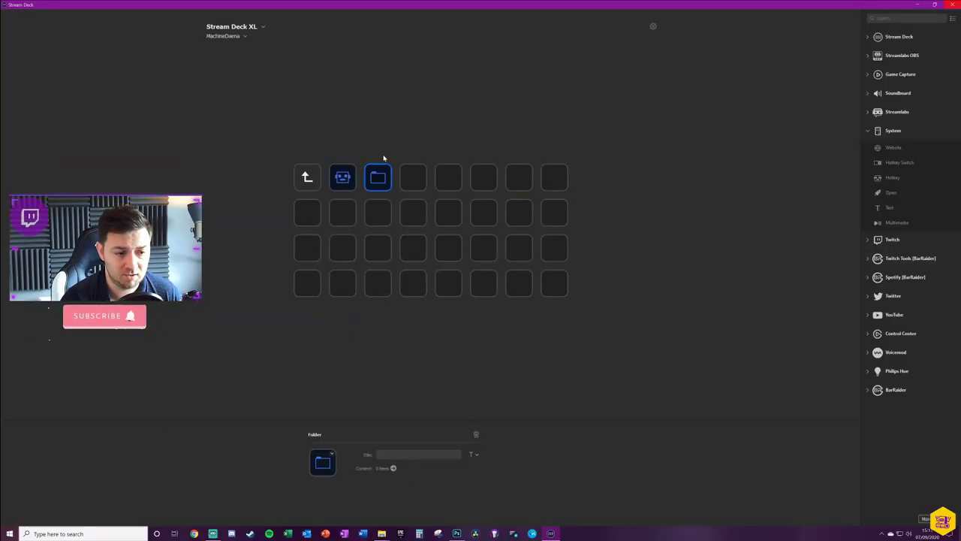
left_click(332, 453)
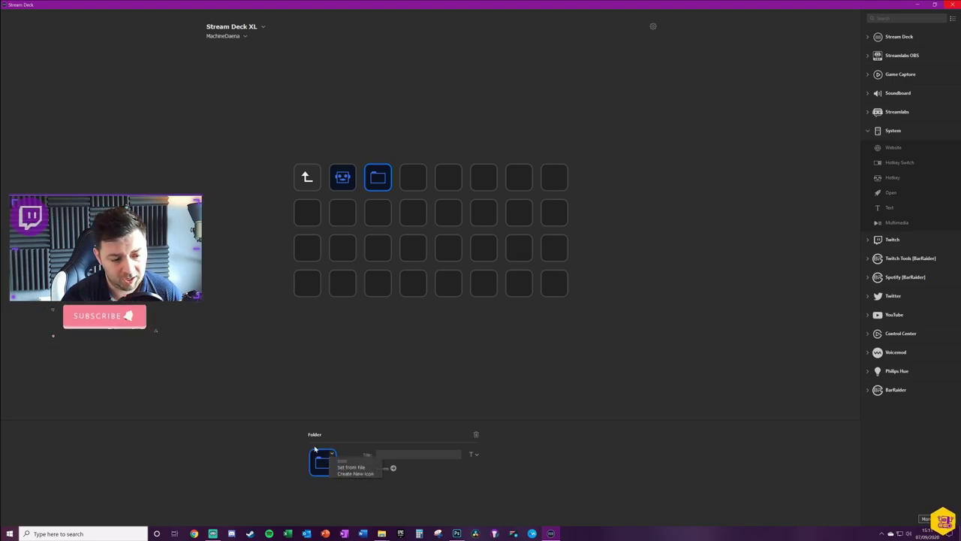
left_click(360, 468)
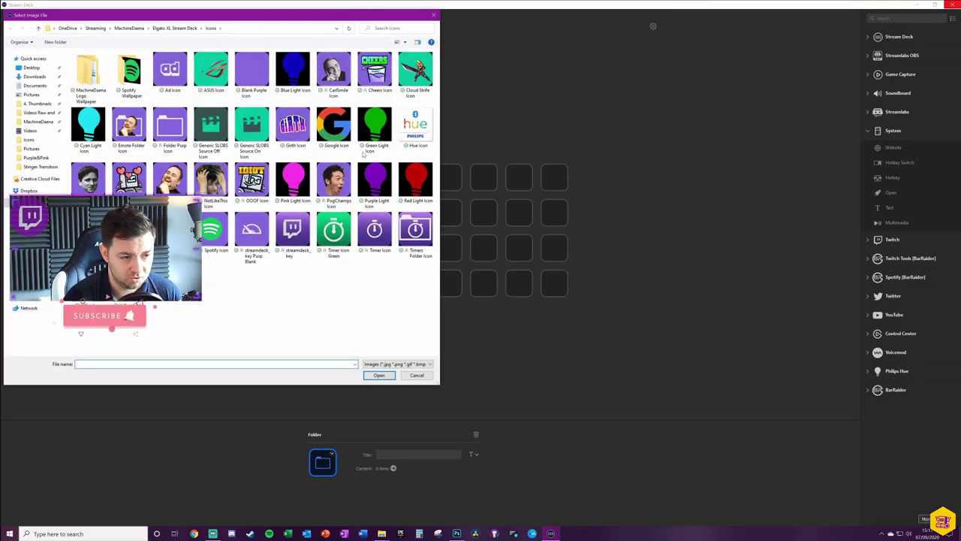
left_click(333, 180)
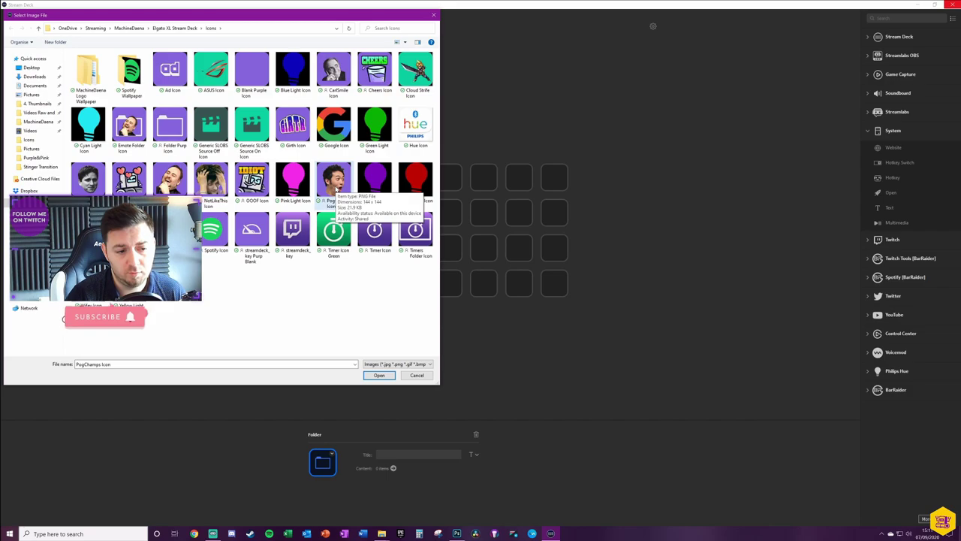
left_click(252, 232)
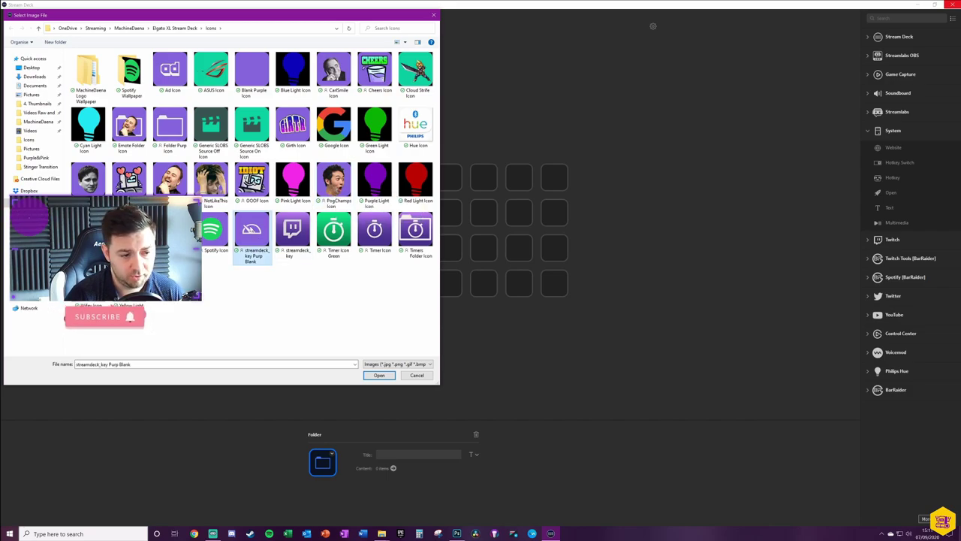
left_click(379, 375)
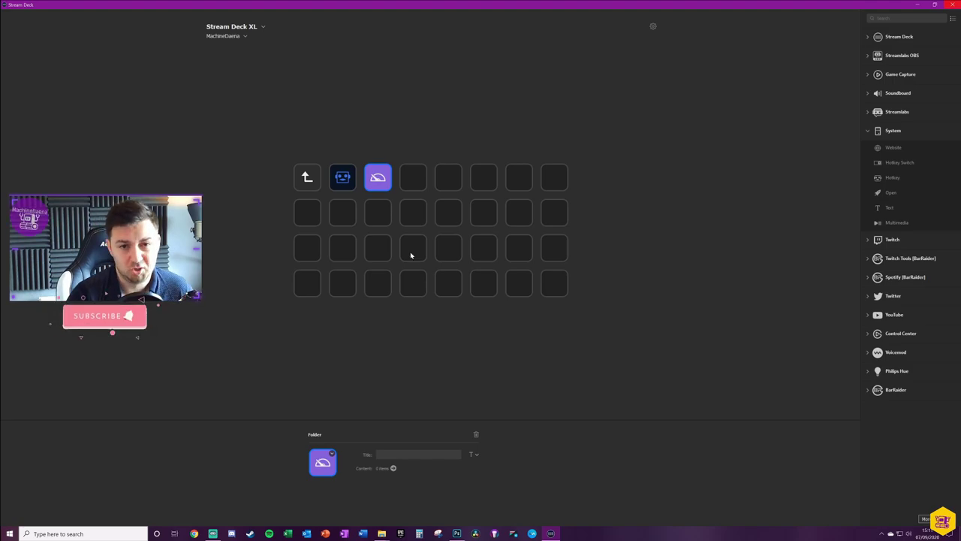
Switch to Photoshop to view the custom sword-character icon artwork and return to Stream Deck
left_click(456, 533)
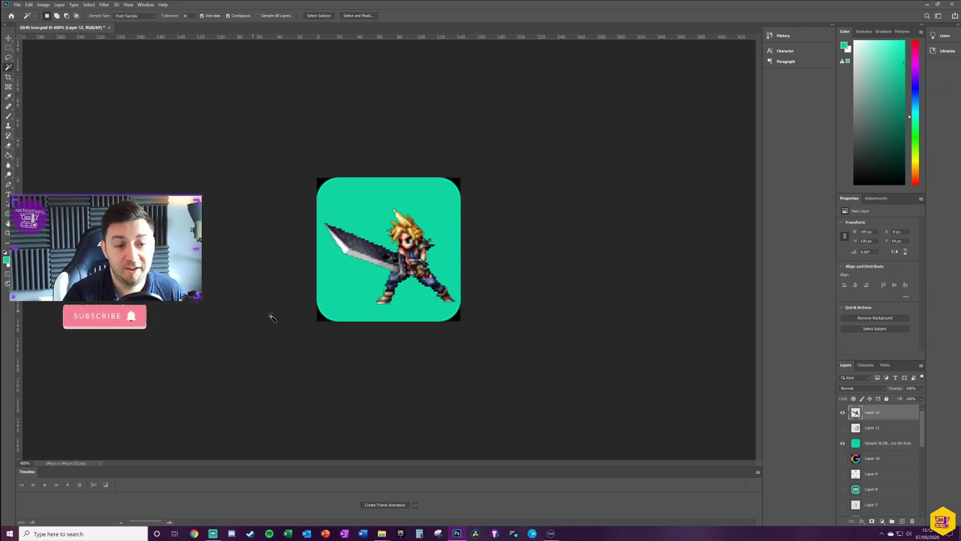
key("alt+Tab")
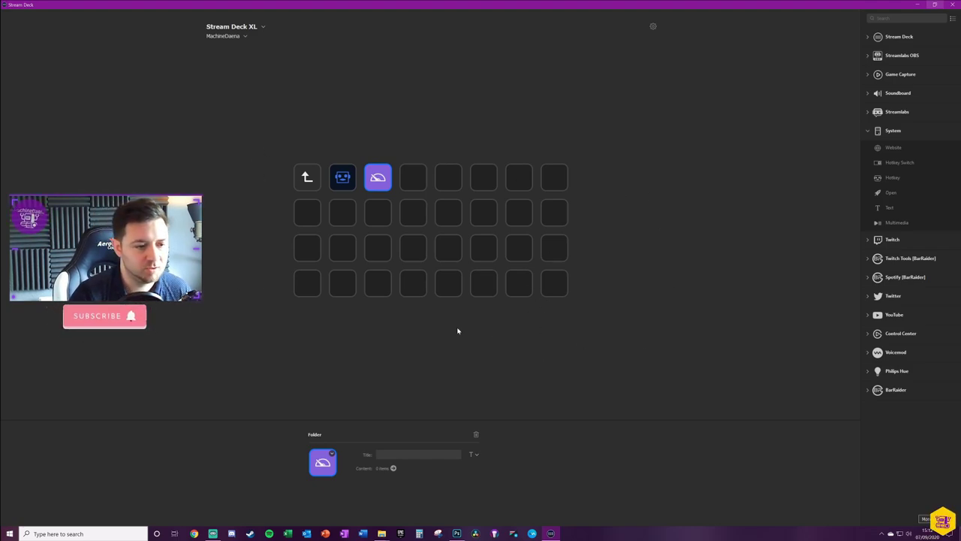
Choose to create a new icon for the nested folder key, opening Elgato's Key Creator website
left_click(342, 177)
left_click(378, 177)
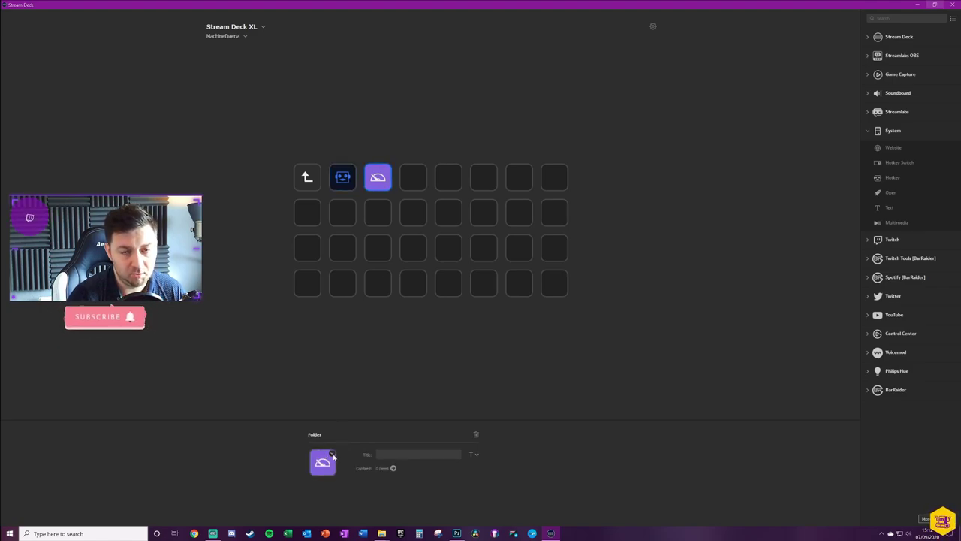
key("Left")
left_click(379, 178)
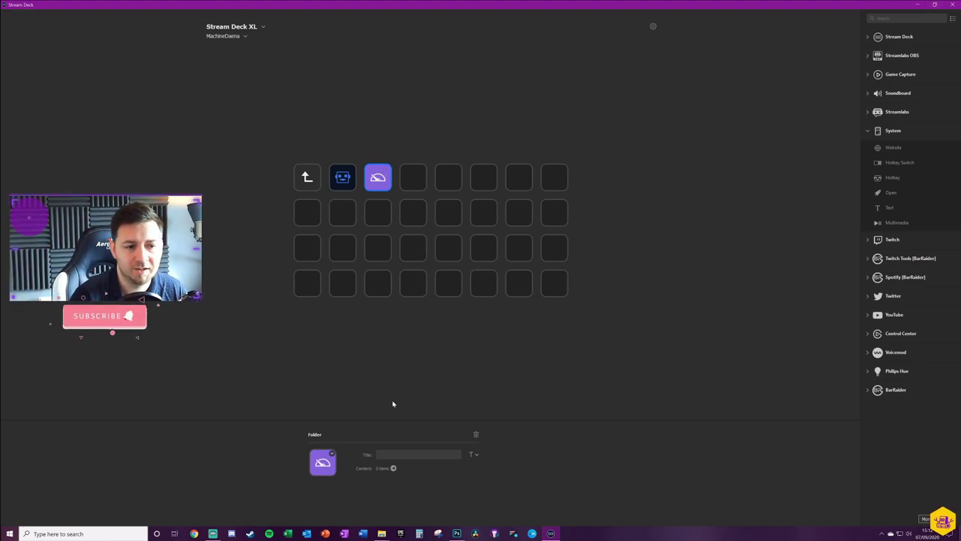
left_click(332, 453)
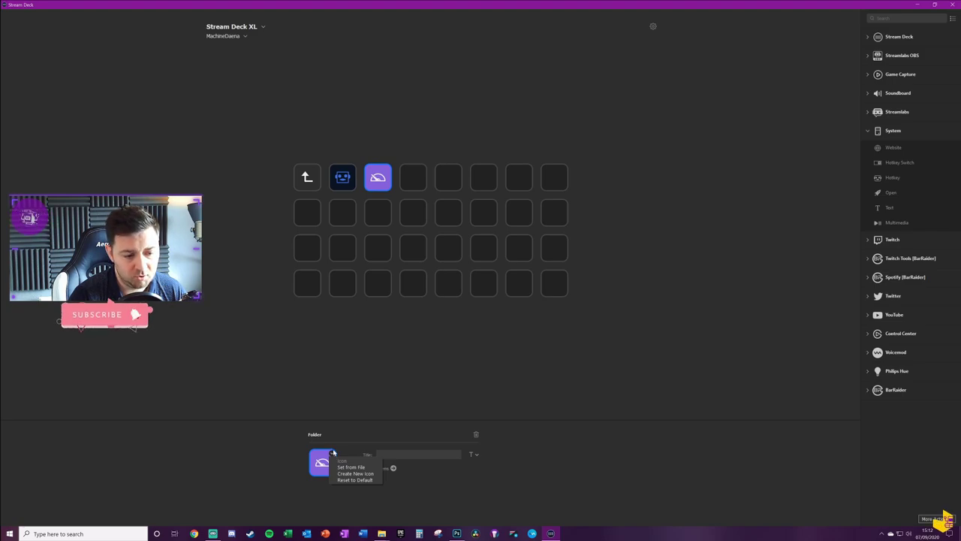
left_click(376, 476)
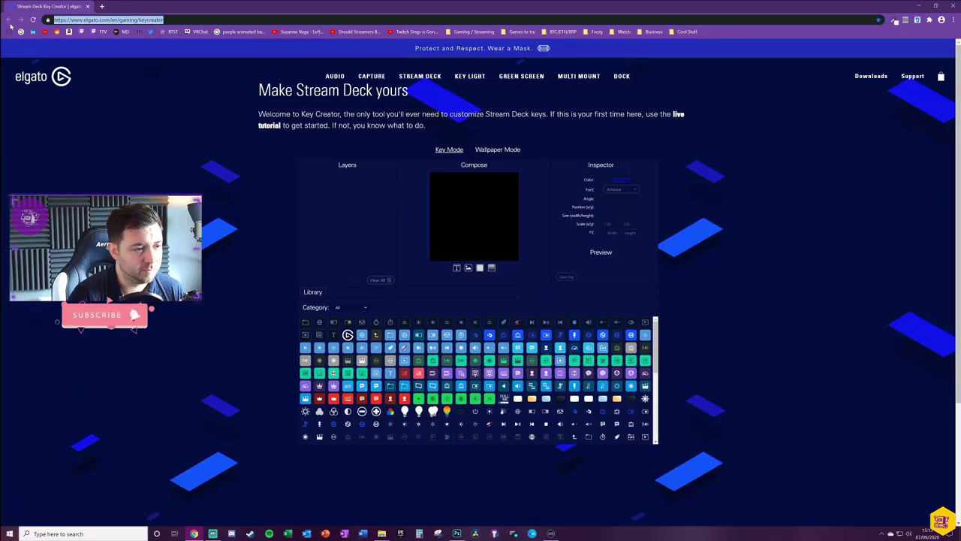
Add the purple Twitch play-ad icon from the library to the key design and look at its horizontal position value
left_click(540, 365)
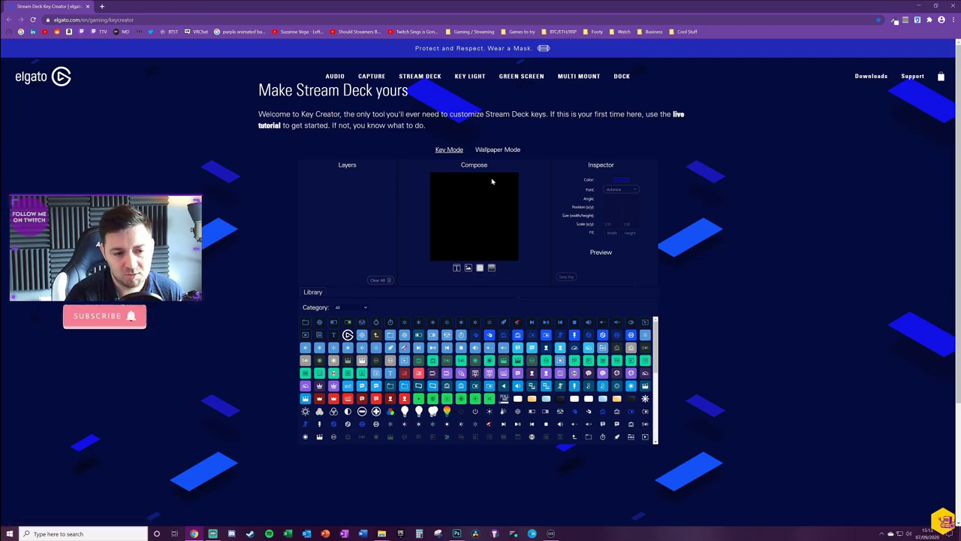
left_click(503, 374)
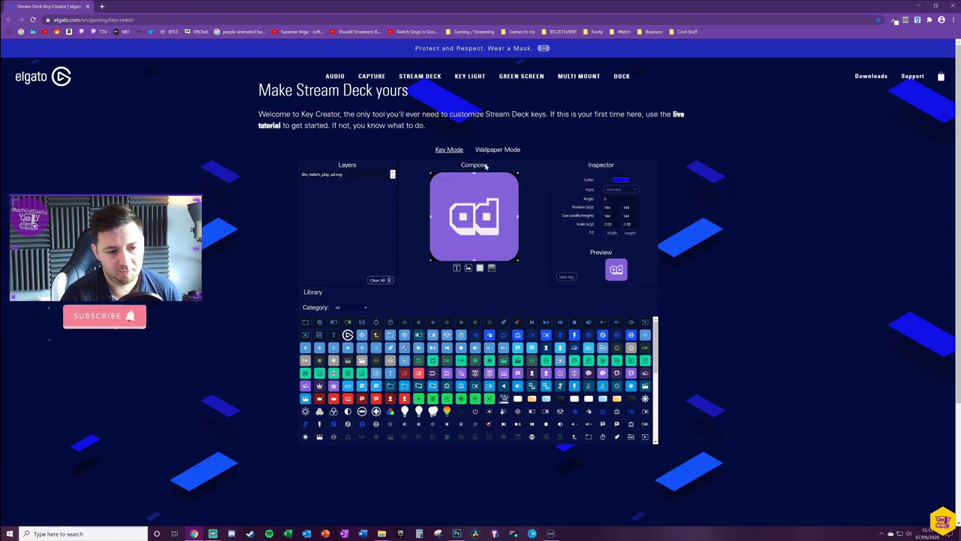
double_click(614, 207)
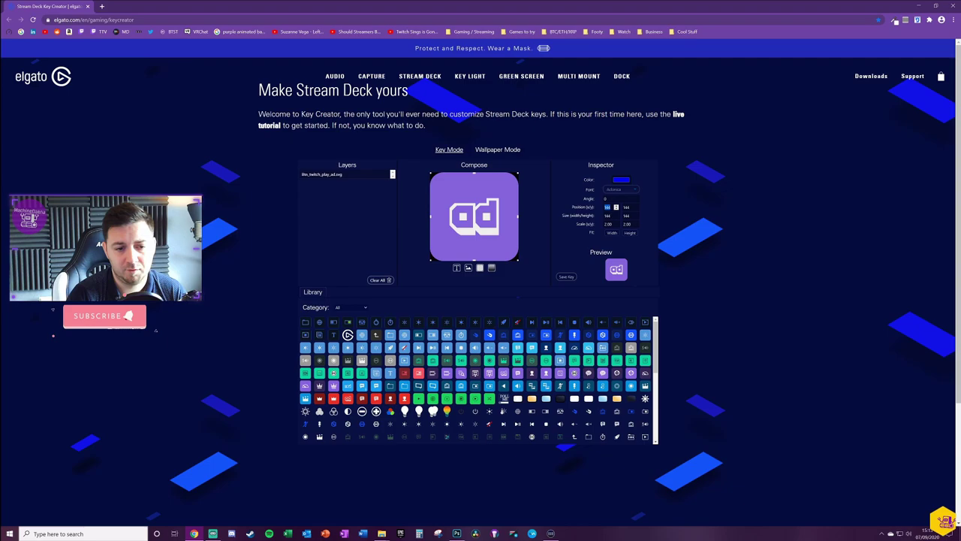
left_click(725, 298)
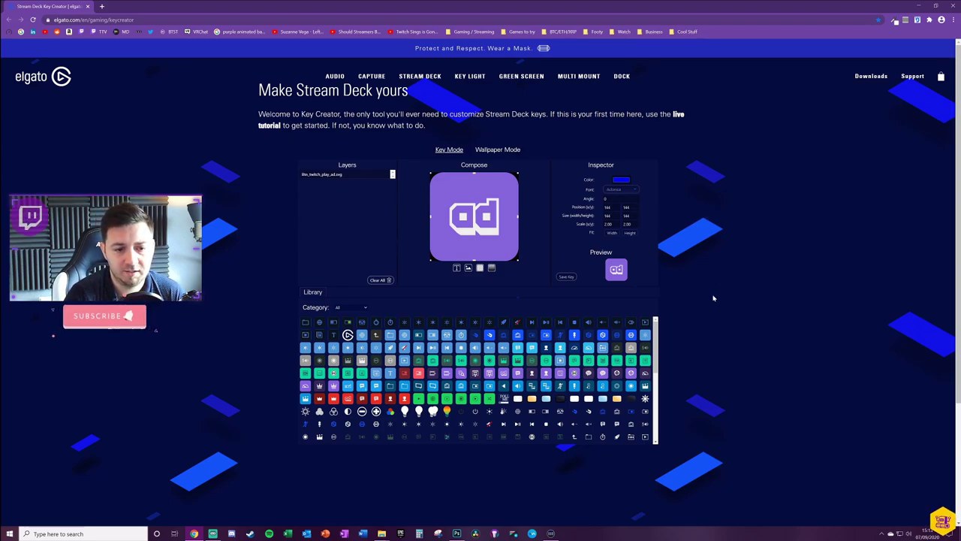
Add a solid blue rectangle layer and a gradient layer over the Twitch ad icon
left_click(480, 267)
scroll(498, 239, "down", 2)
scroll(498, 239, "up", 2)
left_click(491, 267)
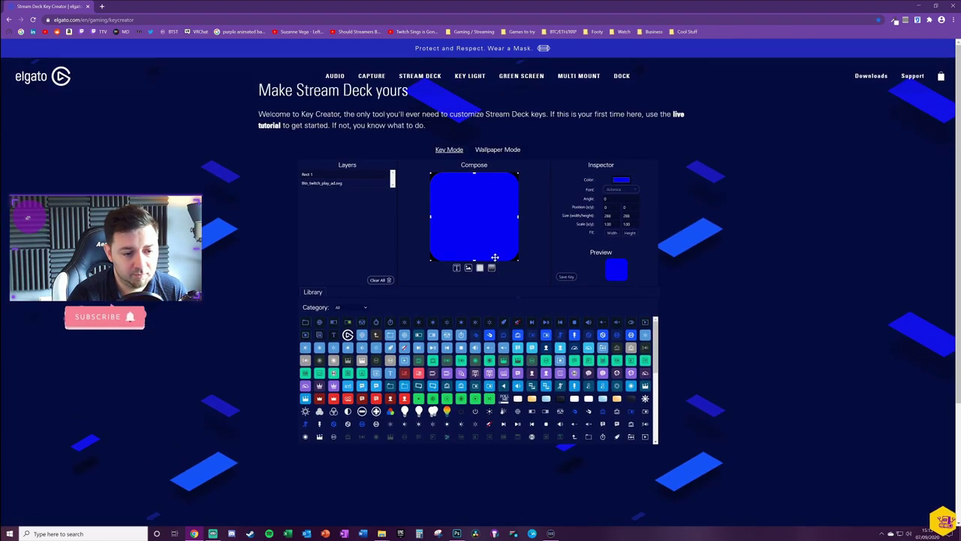
scroll(489, 268, "down", 2)
scroll(497, 244, "up", 2)
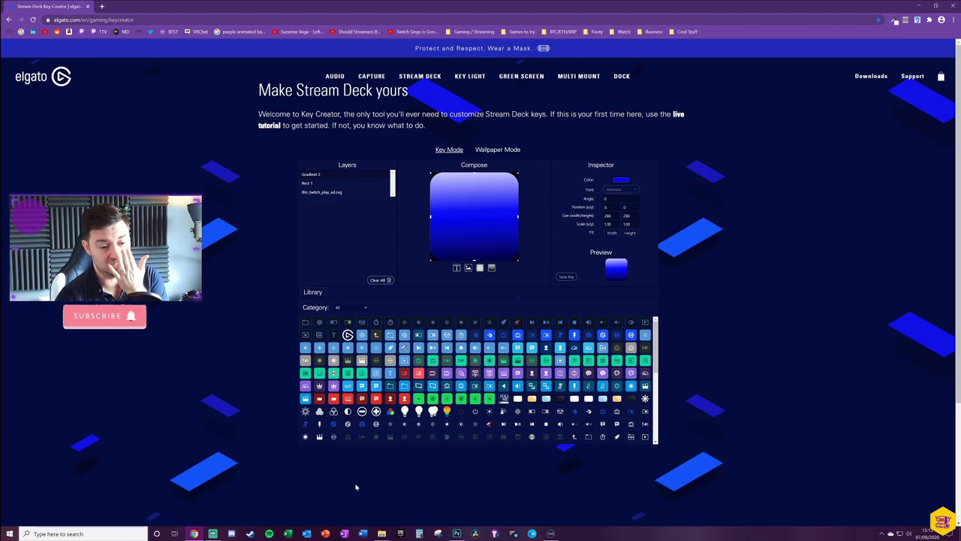
Browse the Key Creator's icon library to see the range of available icons
scroll(479, 377, "down", 10)
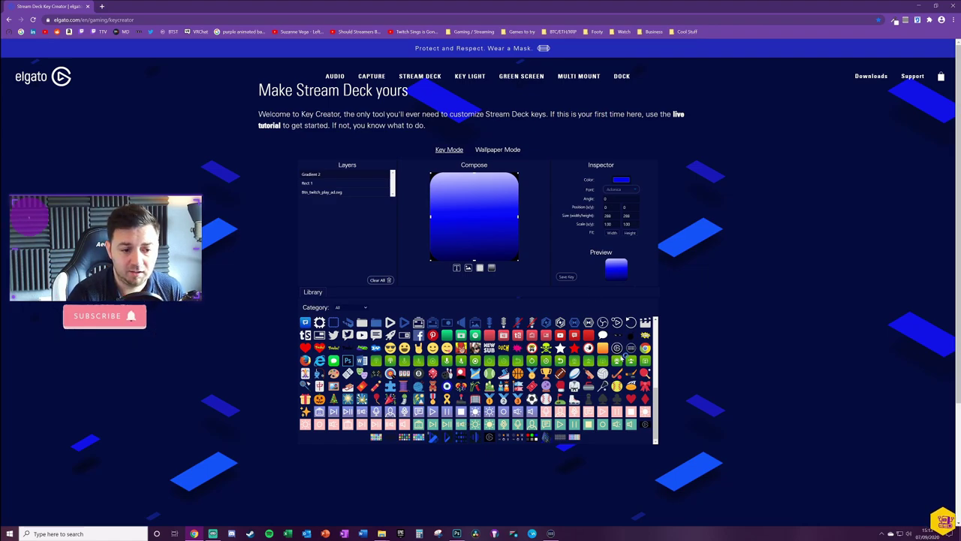
scroll(473, 415, "down", 3)
scroll(474, 410, "up", 1)
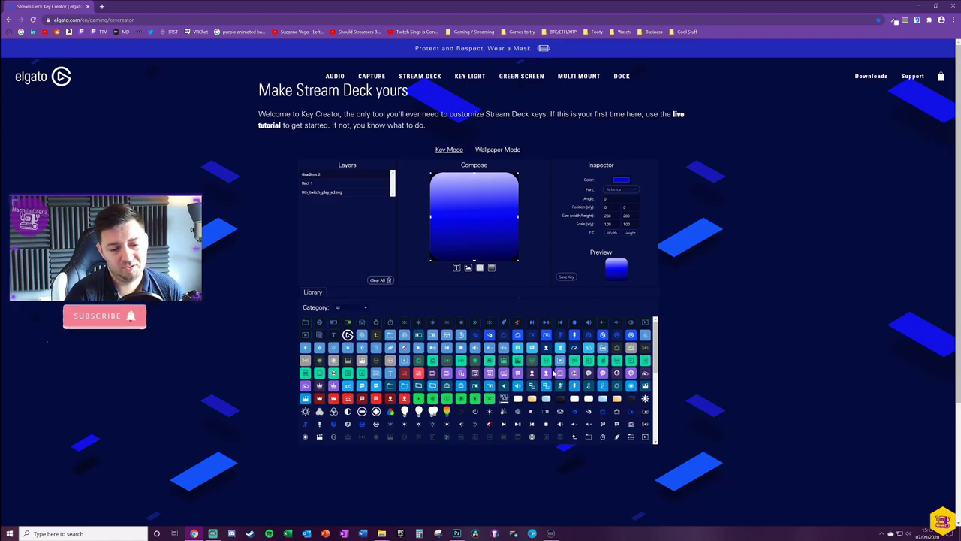
scroll(531, 362, "down", 5)
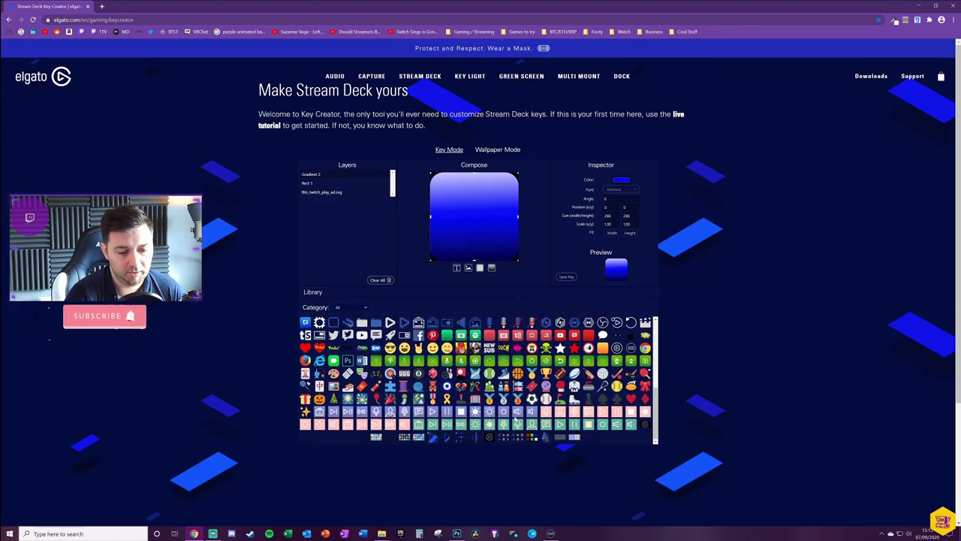
scroll(549, 415, "down", 5)
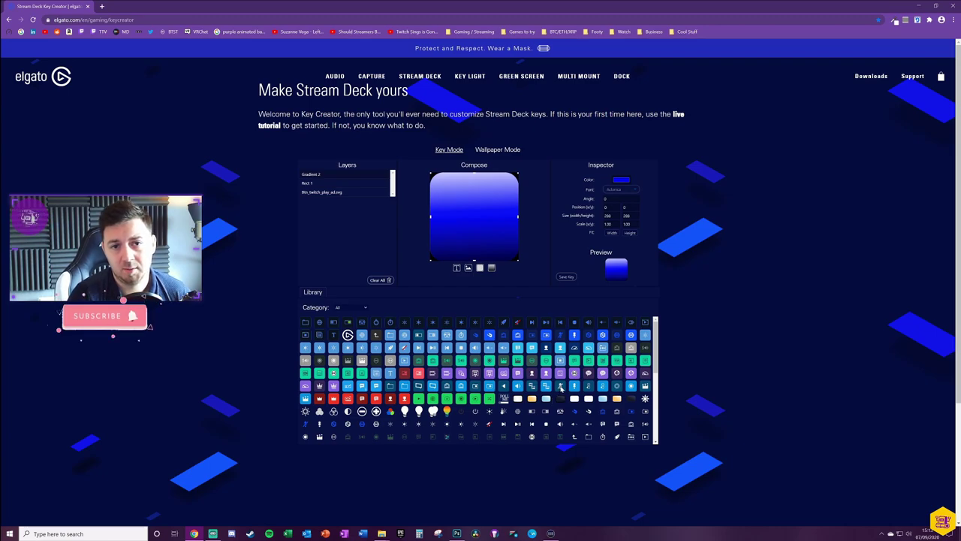
Change Key Creator to Wallpaper Mode and try the Stream Deck Mini and Stream Deck layouts, finishing on Stream Deck XL
left_click(501, 151)
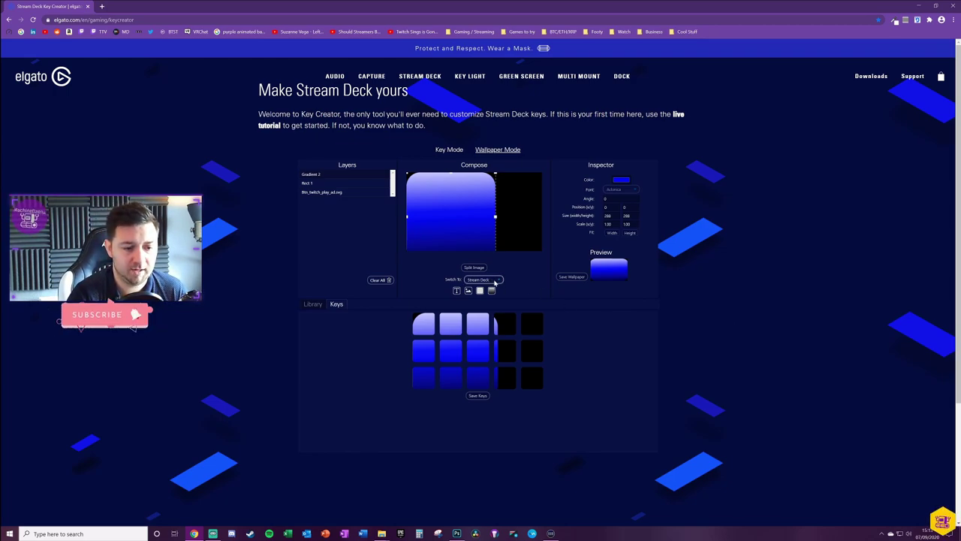
left_click(495, 280)
left_click(486, 298)
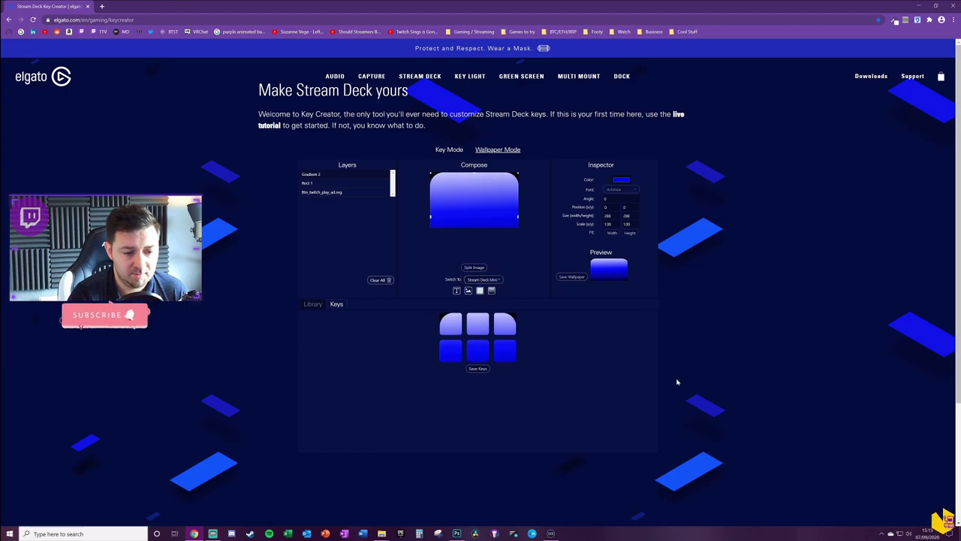
left_click(485, 279)
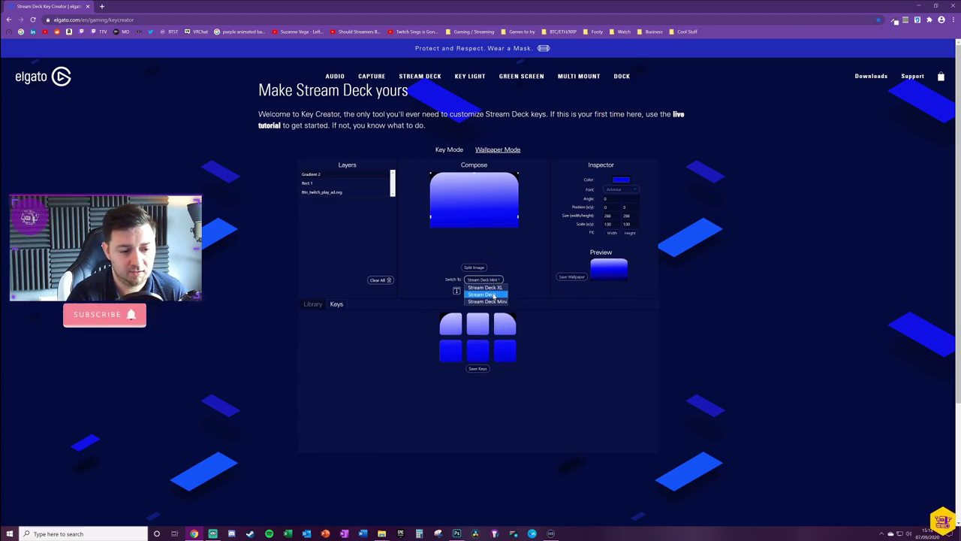
left_click(482, 294)
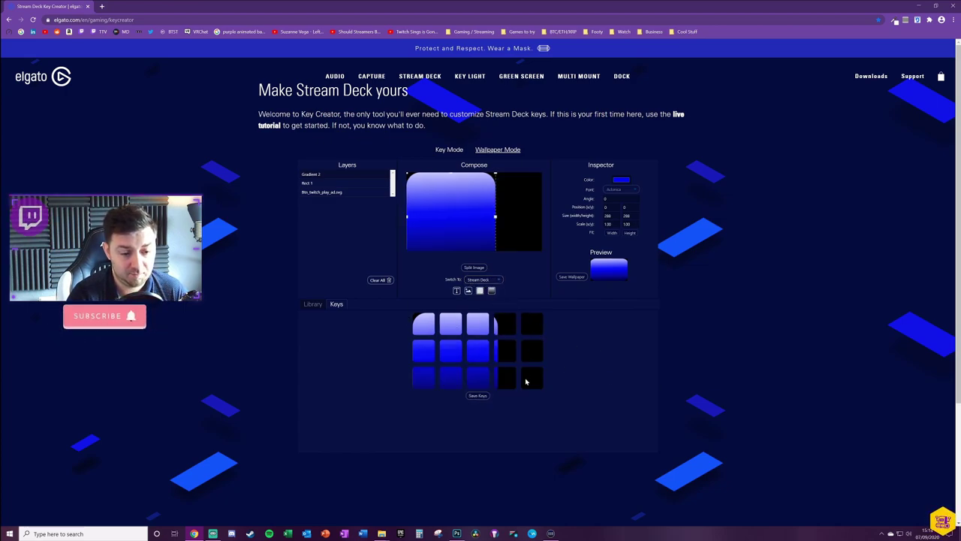
left_click(492, 280)
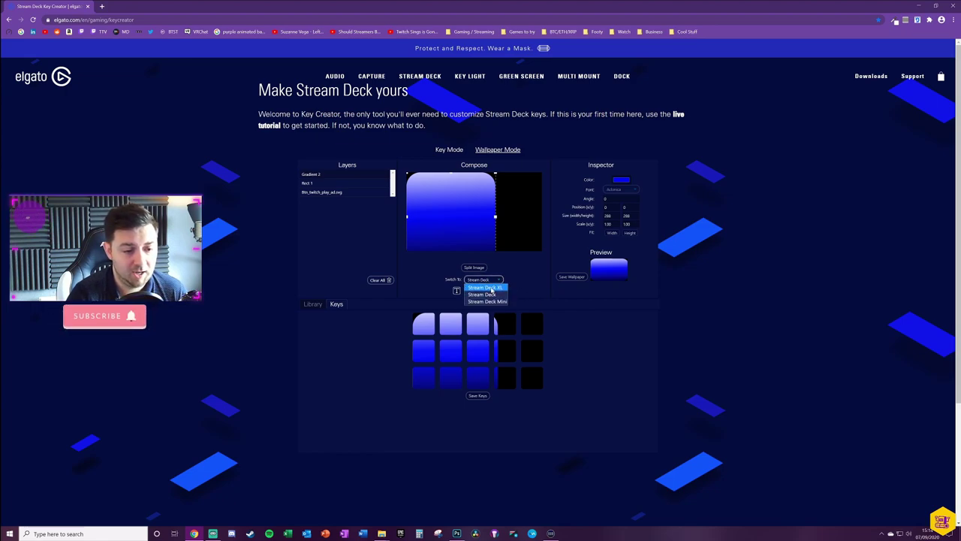
left_click(480, 286)
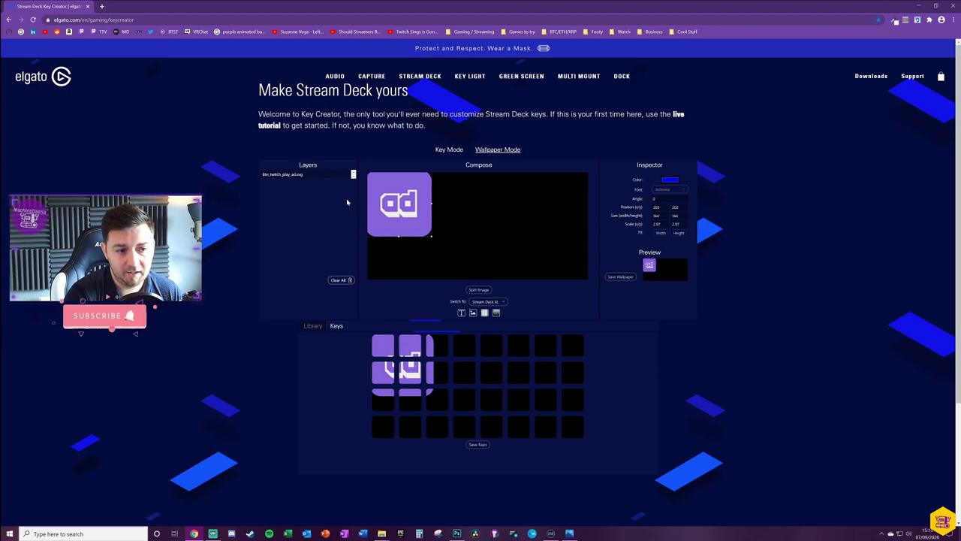
Add the image "MachineDaena Logo Single Hex Yellow" to the Stream Deck XL wallpaper and view how it splits across the keys
scroll(458, 311, "down", 2)
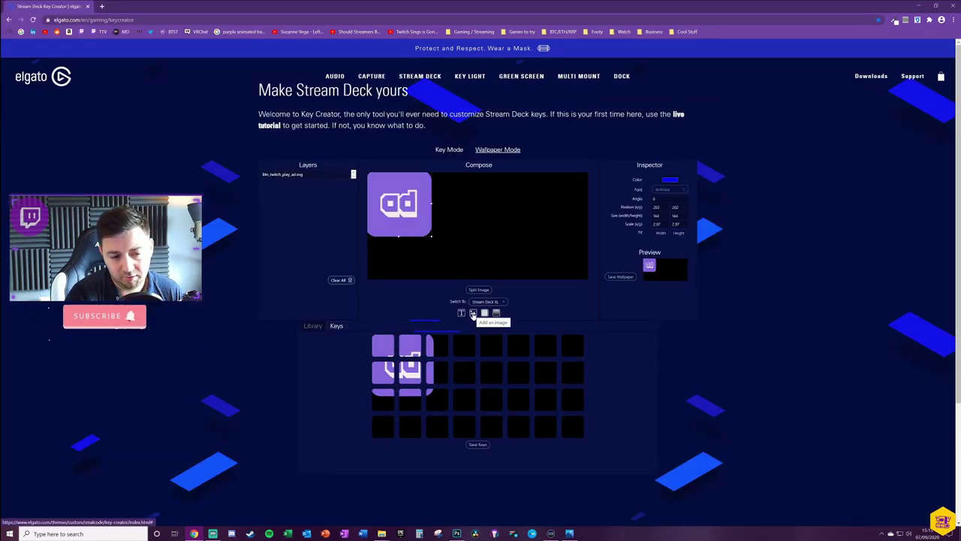
left_click(473, 314)
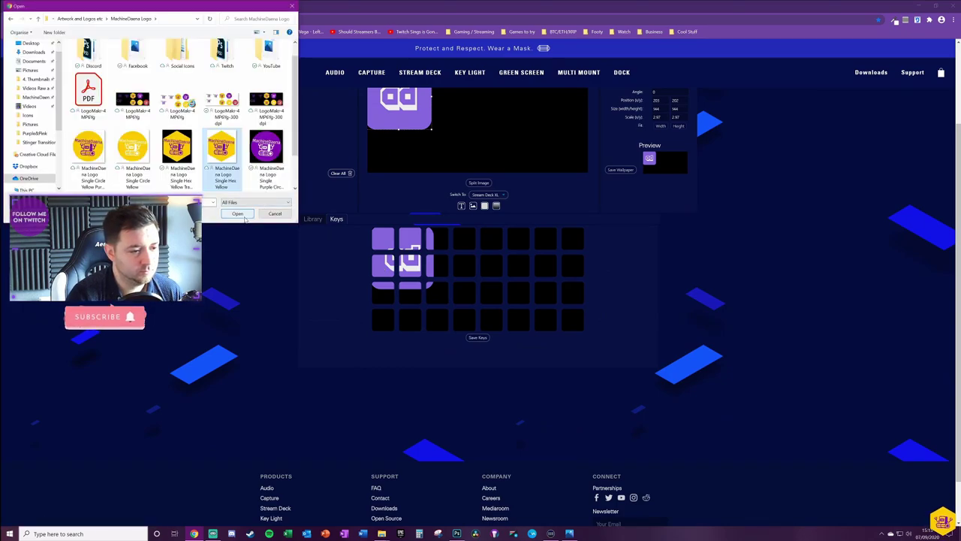
left_click(242, 215)
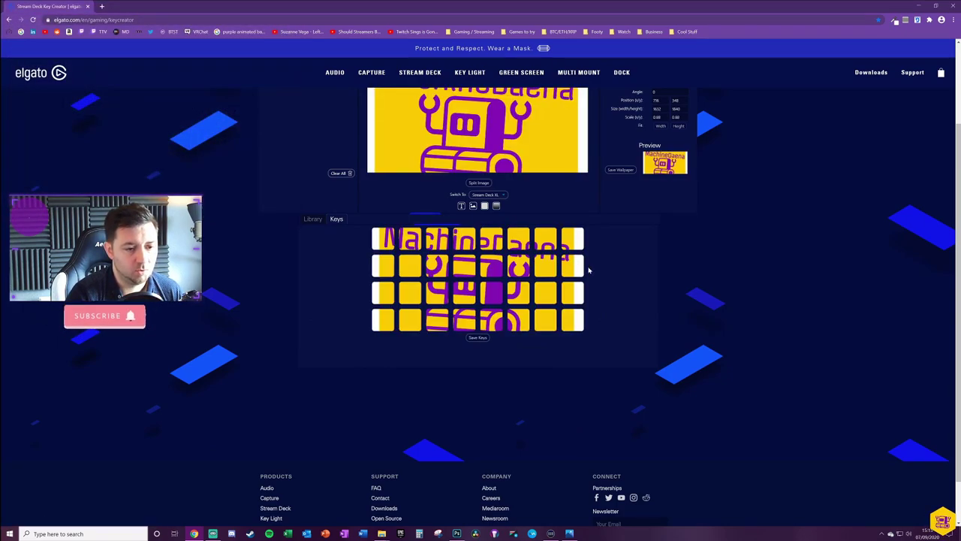
scroll(600, 326, "up", 1)
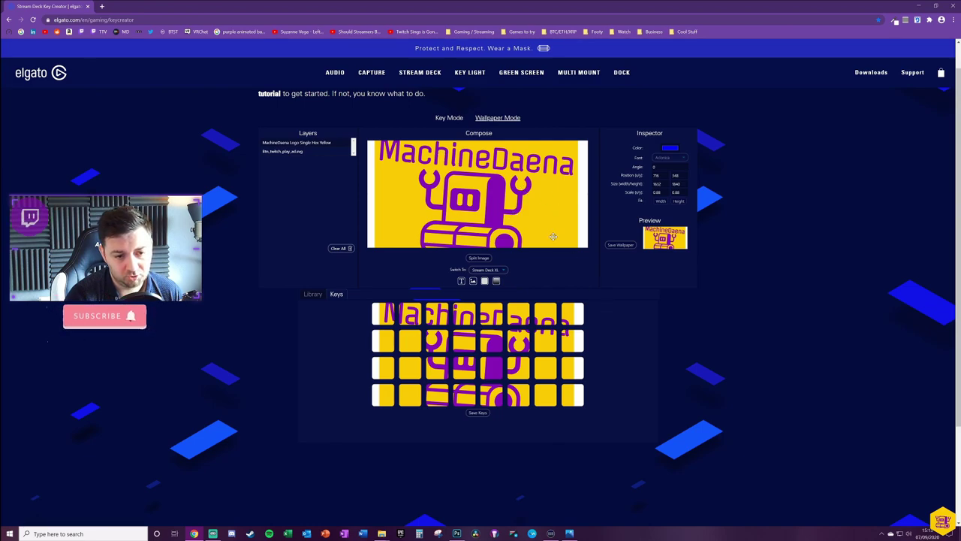
Move the MachineDaena logo around the wallpaper canvas, scale it down, and split the image across the keys
left_click_drag(537, 208, 480, 125)
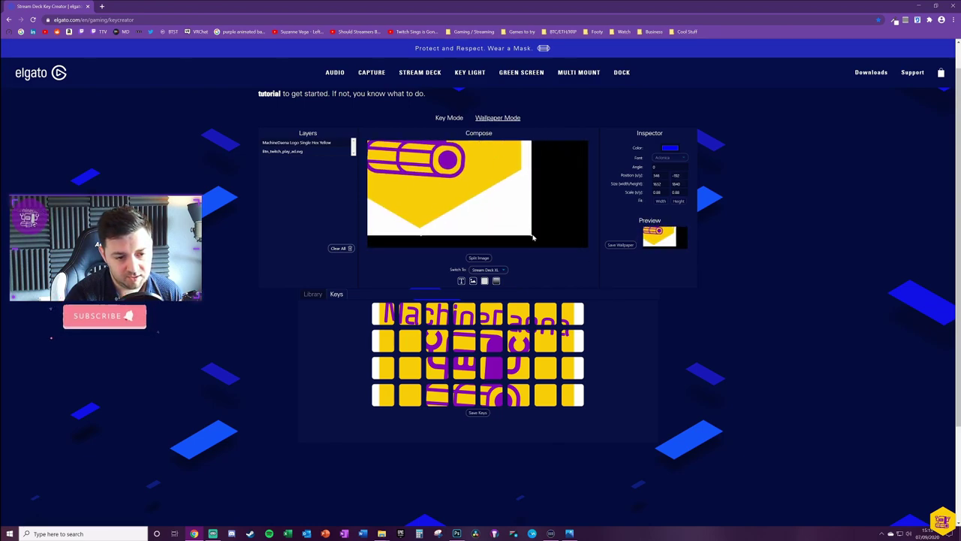
left_click_drag(532, 235, 522, 216)
Test the Btn_twitch_play_ad.svg layer's stacking order and visibility, and delete the layer
left_click_drag(301, 152, 333, 140)
left_click_drag(405, 169, 411, 178)
left_click_drag(313, 144, 319, 152)
left_click(338, 152)
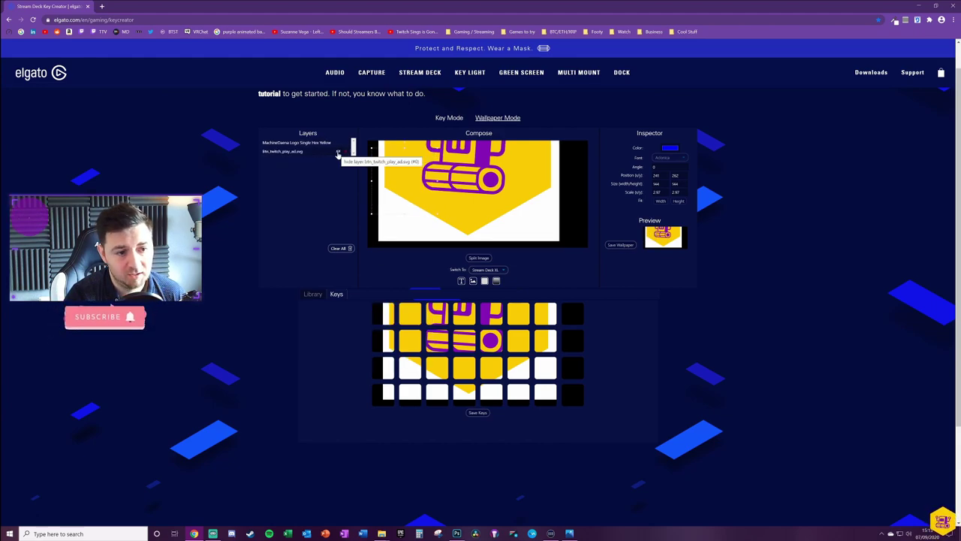
left_click(338, 153)
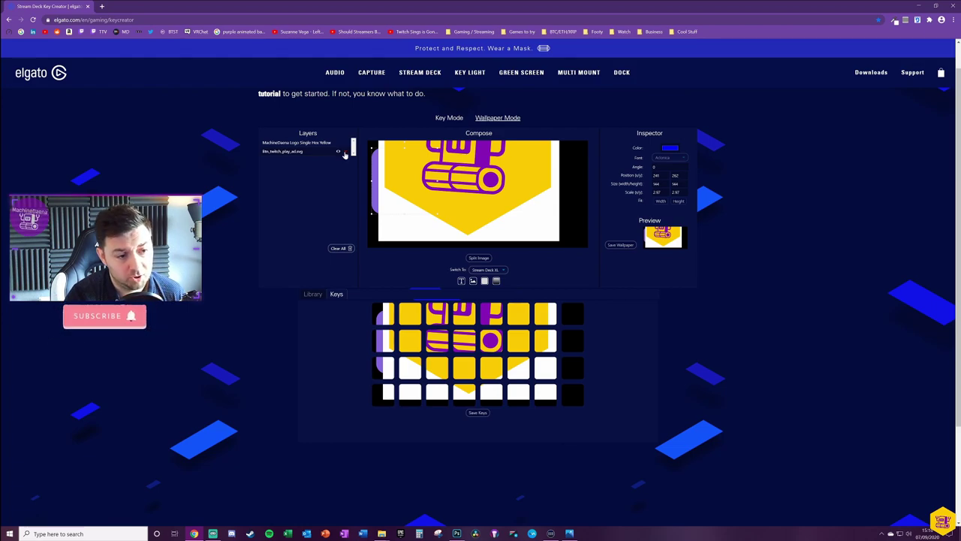
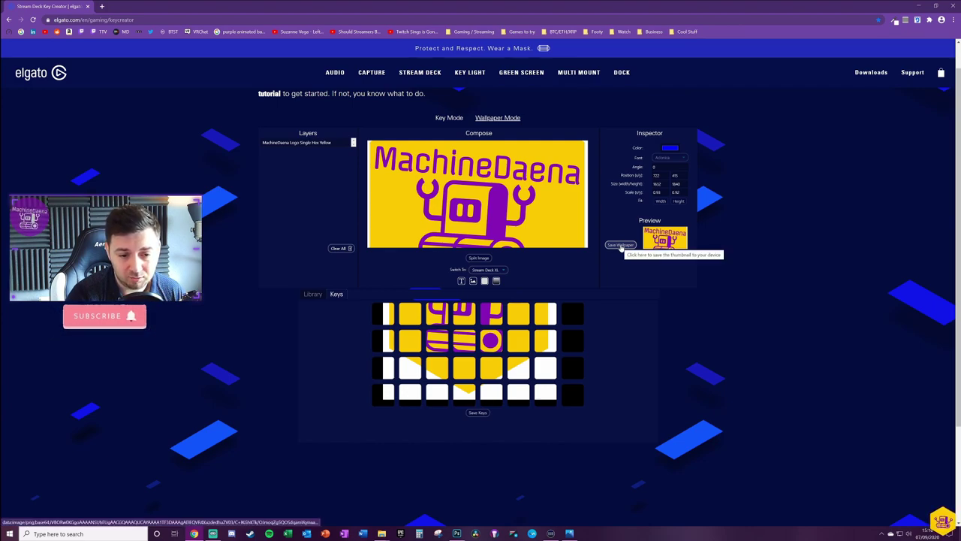
Save the Stream Deck XL wallpaper as a PNG, view the downloaded image, and close it
left_click(620, 245)
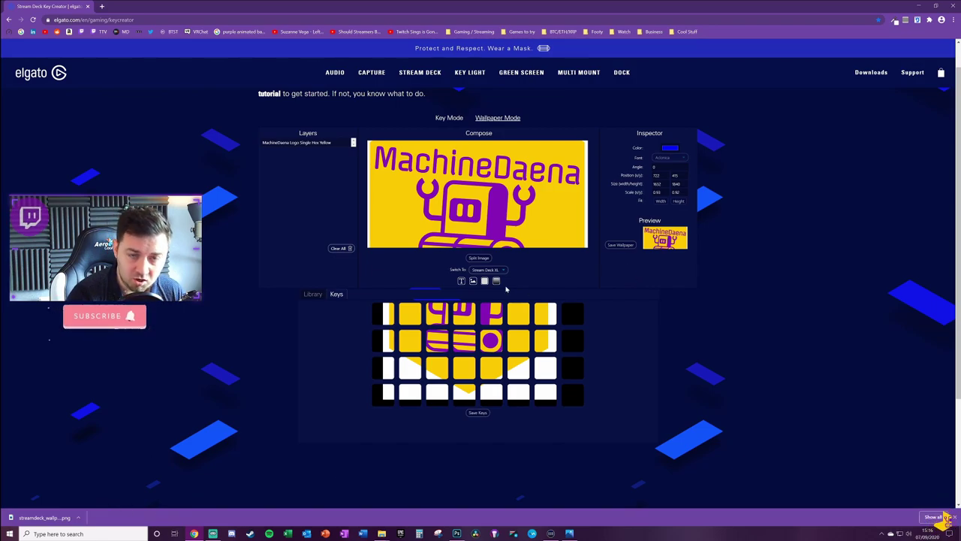
left_click(44, 518)
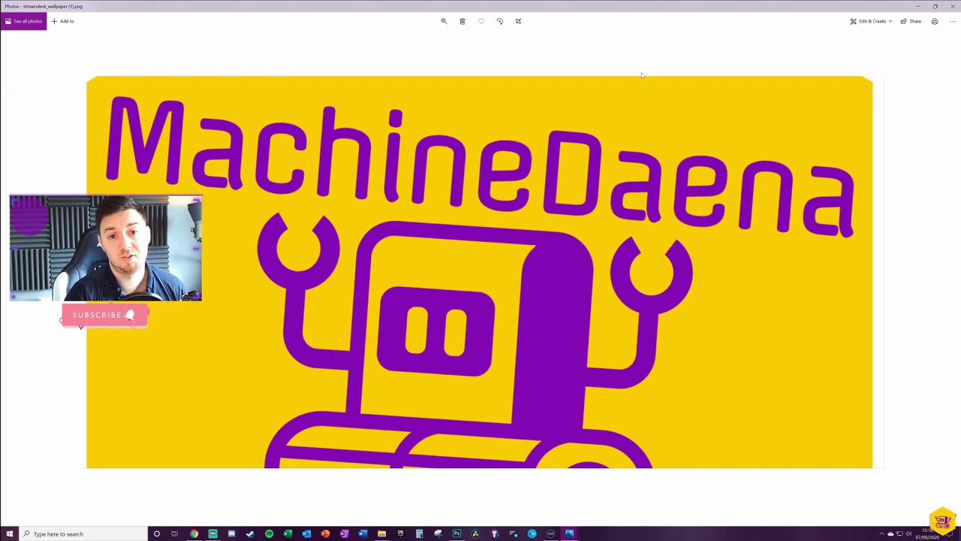
left_click(952, 7)
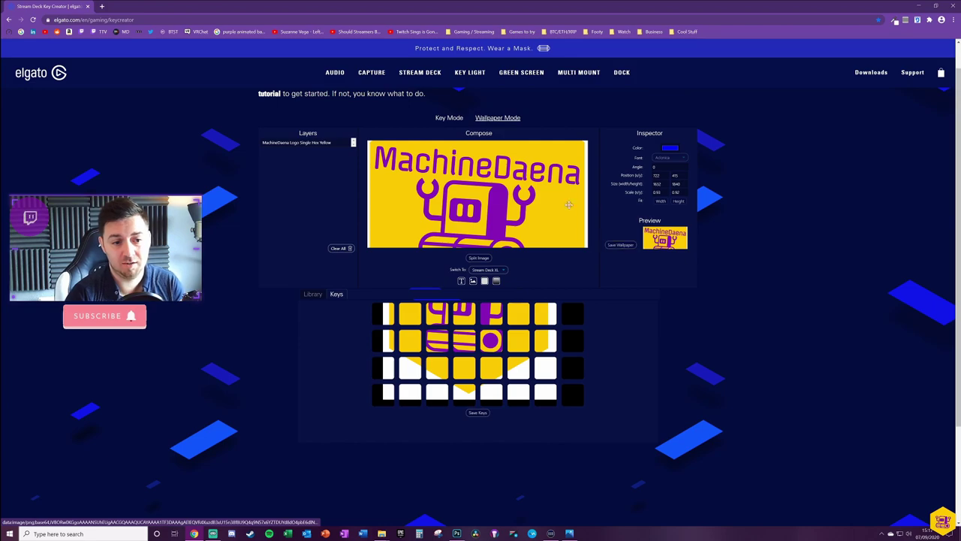
Nudge the logo upward on the canvas and preview it in the Stream Deck layout before returning to Stream Deck XL
left_click_drag(496, 203, 497, 197)
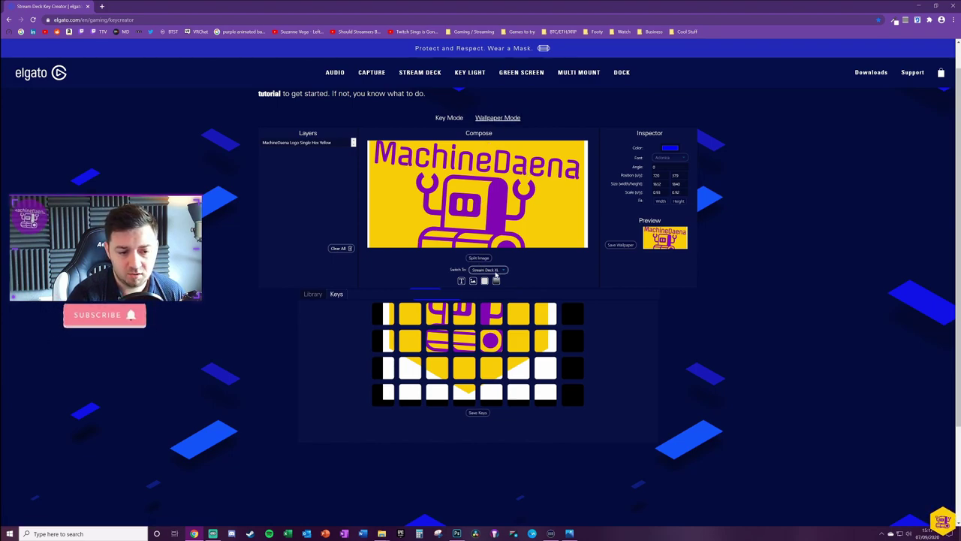
left_click(489, 269)
left_click(496, 284)
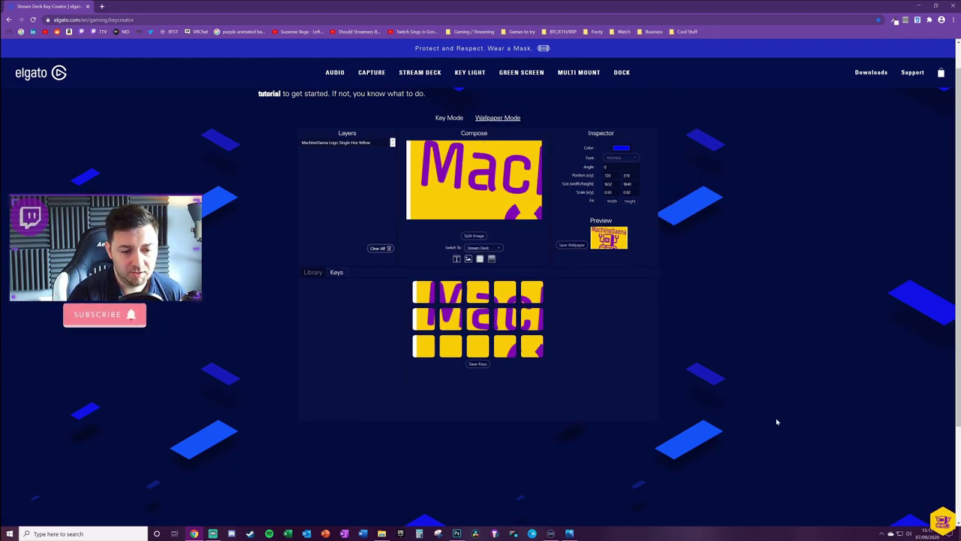
left_click(484, 248)
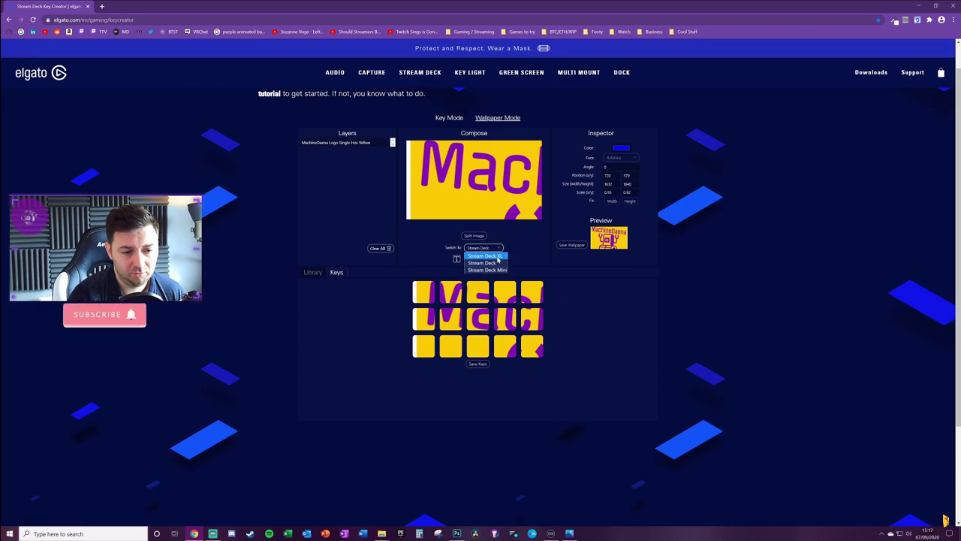
left_click(497, 257)
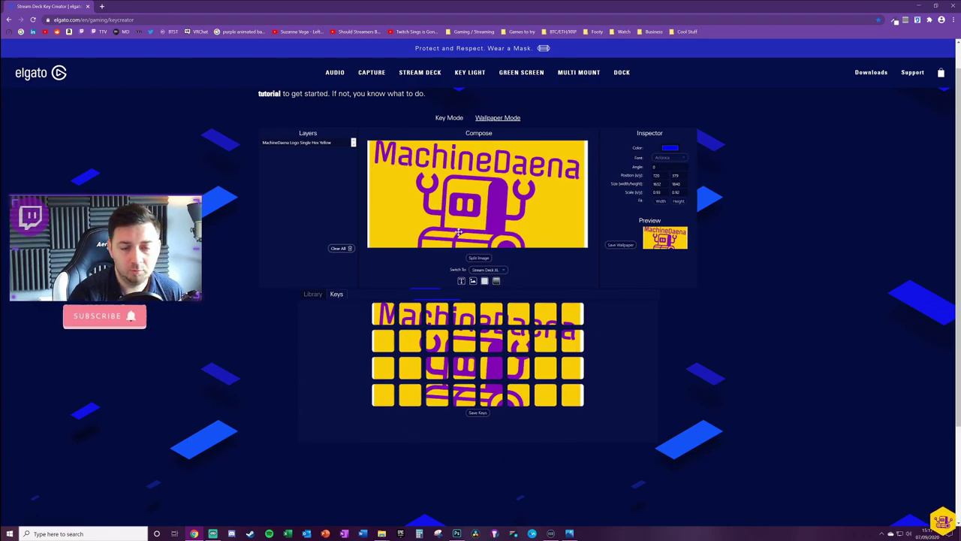
Reposition the logo to 722, 401 and check the Stream Deck layout's key split again before returning to Stream Deck XL
left_click_drag(524, 204, 426, 207)
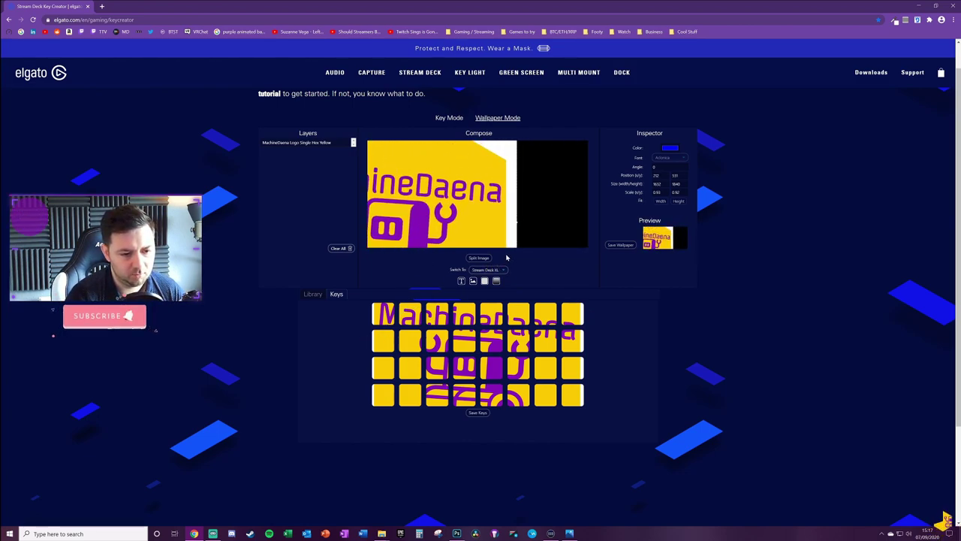
left_click(495, 280)
left_click(486, 269)
left_click(487, 283)
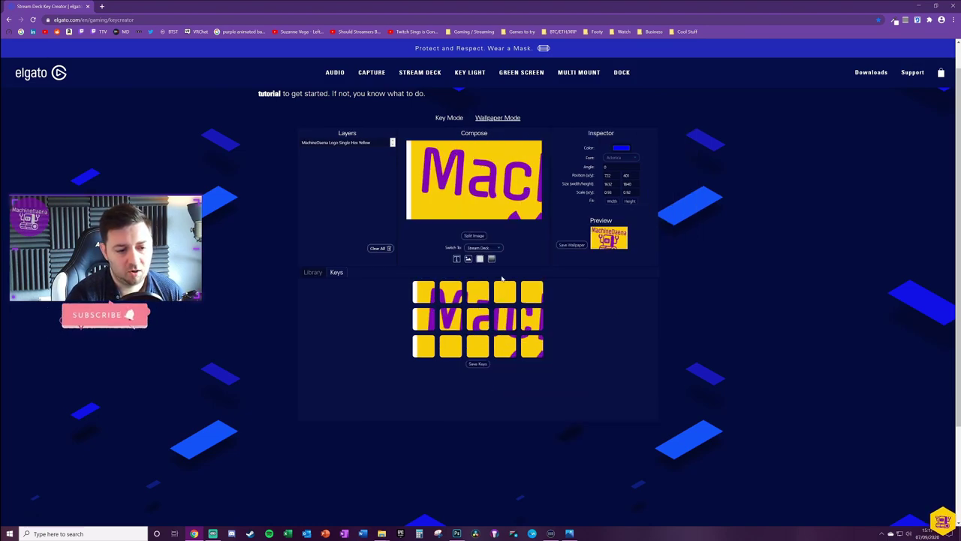
left_click(494, 248)
left_click(485, 255)
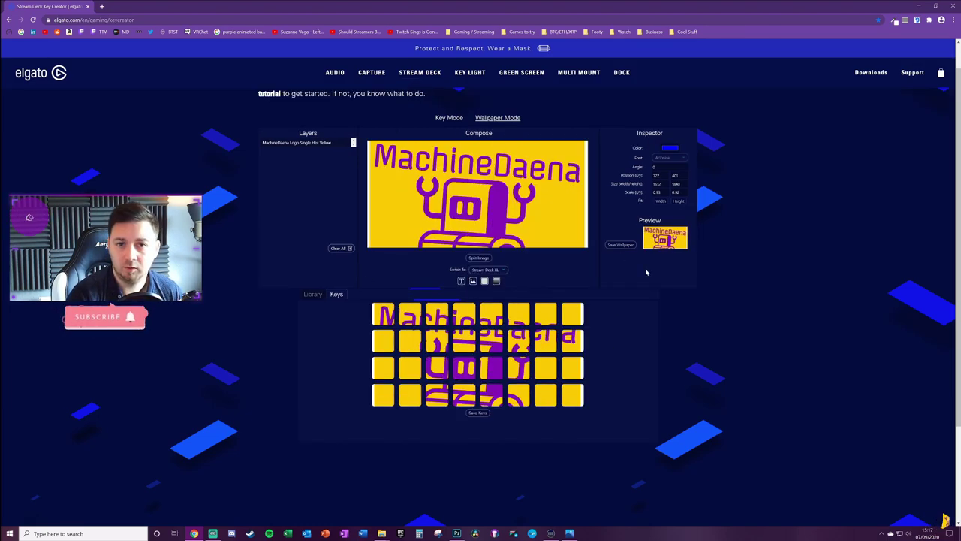
Scale the logo to 0.95 at position 728, 415 so it fills the canvas, and save the split keys as a zip
scroll(546, 246, "down", 2)
scroll(499, 184, "down", 2)
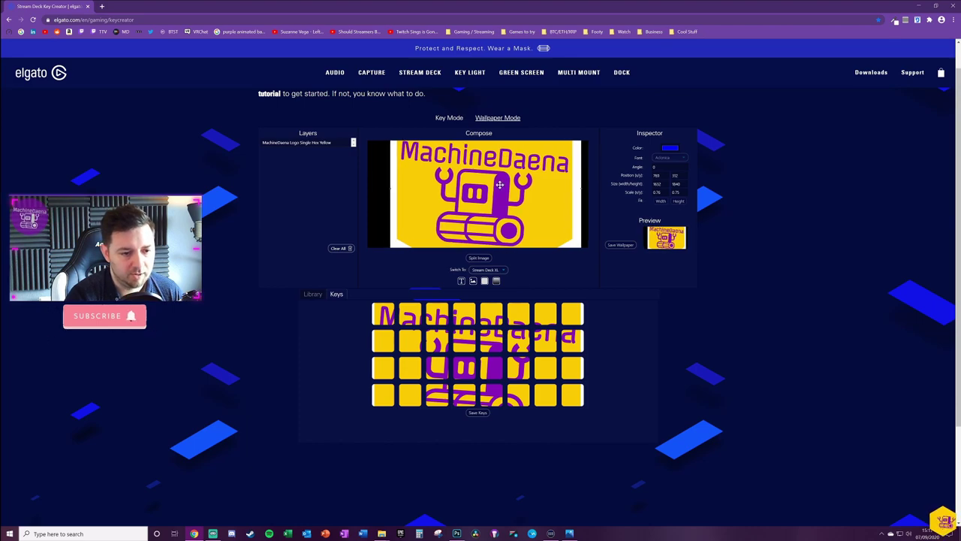
left_click_drag(500, 184, 494, 185)
scroll(520, 255, "up", 4)
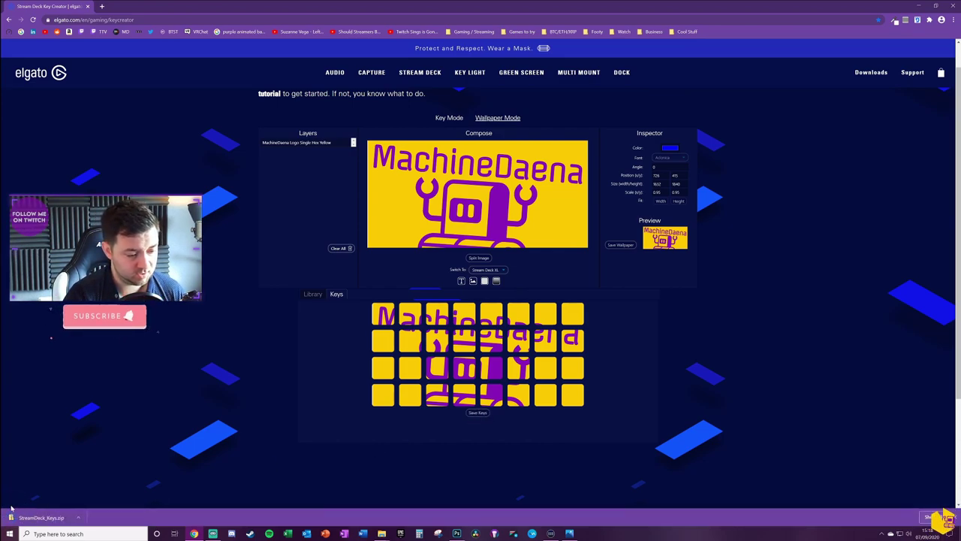
Copy the streamdeck_keys folder from the downloaded StreamDeck_Keys.zip into Downloads and open the copied folder
left_click(39, 517)
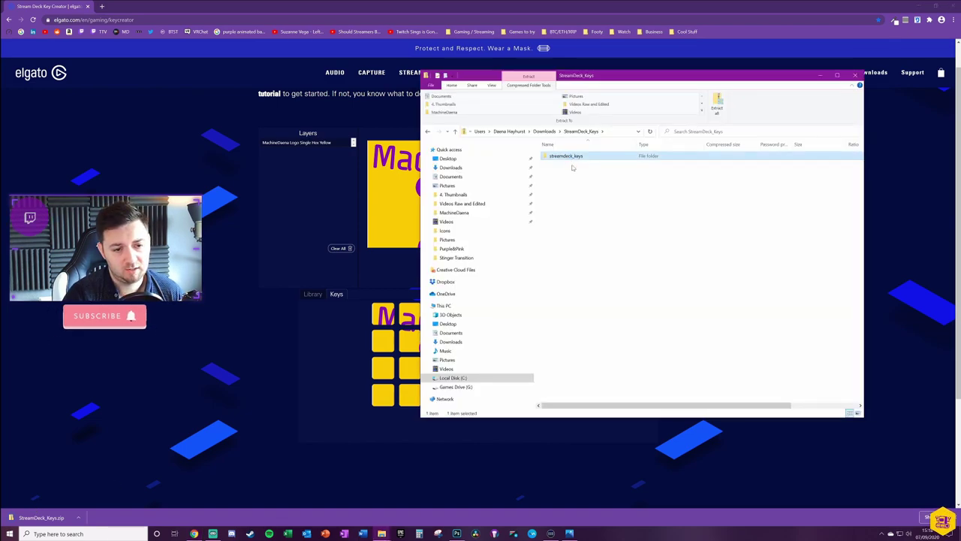
right_click(566, 158)
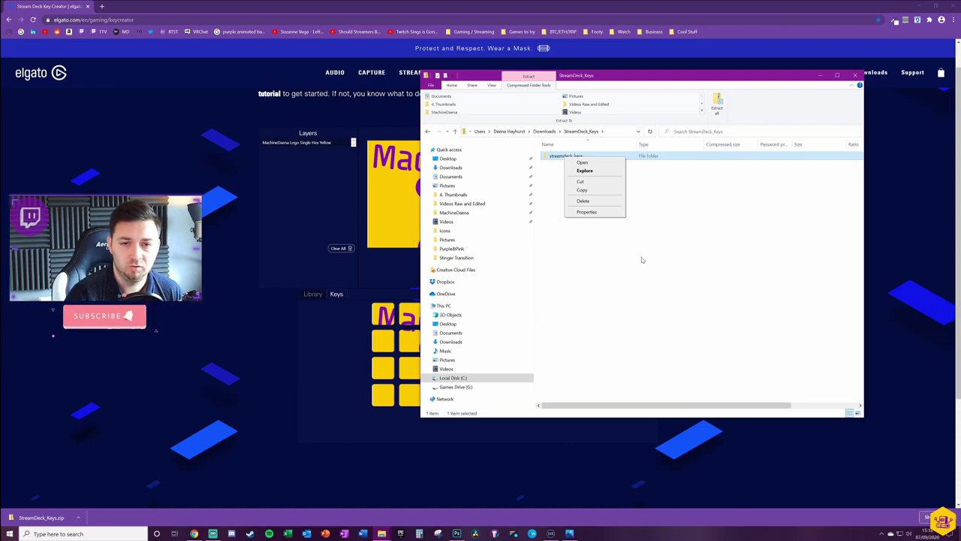
key("alt+Up")
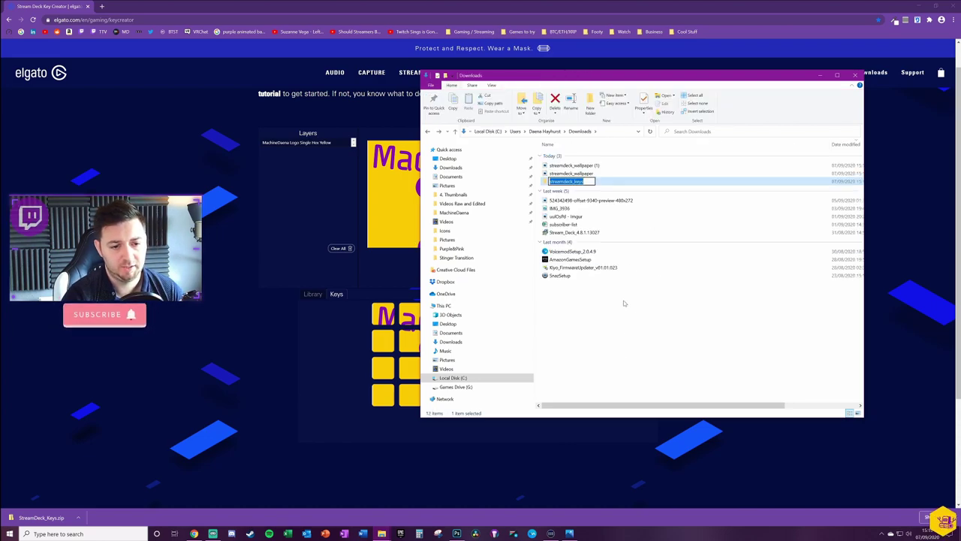
double_click(567, 181)
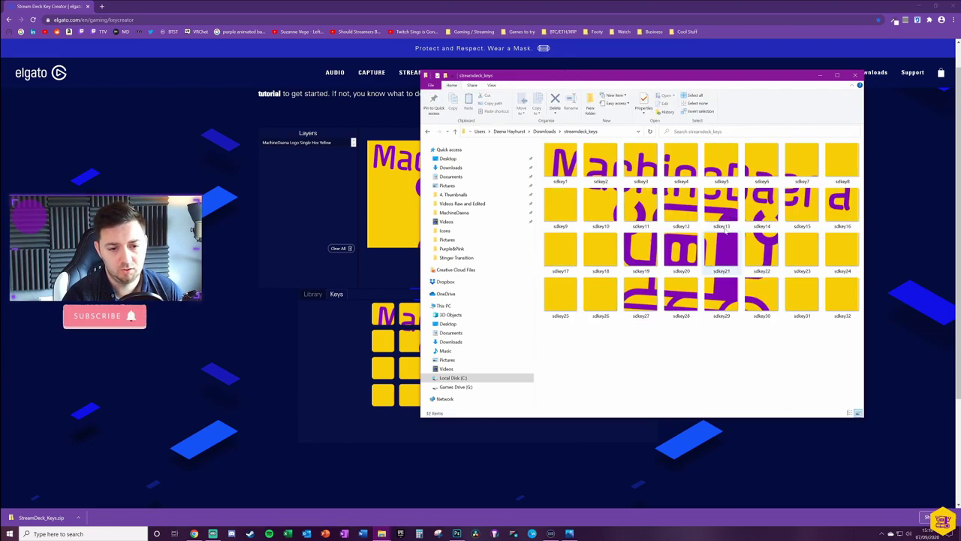
Resize and arrange the streamdeck_keys folder window beside the Stream Deck app so all 32 key images are in view
left_click_drag(681, 82, 334, 58)
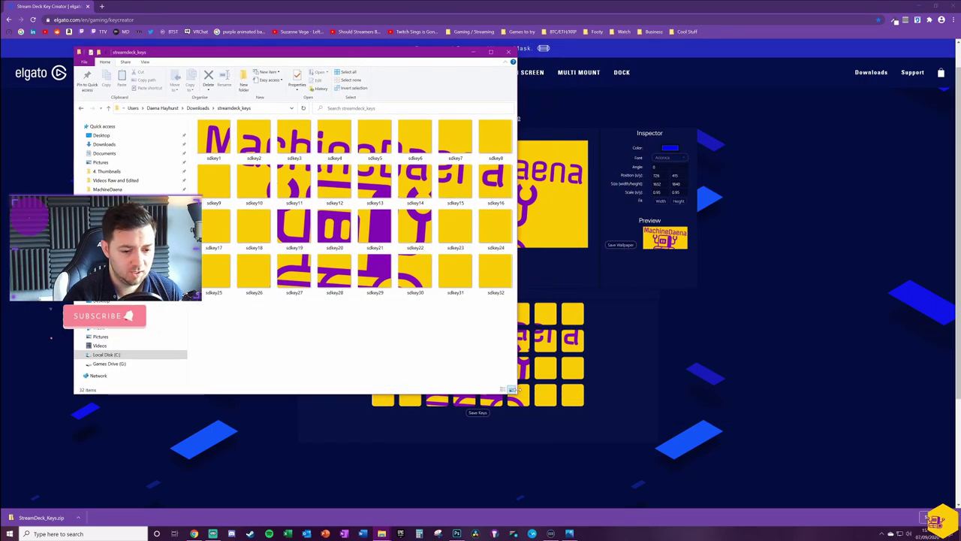
mouse_move(517, 393)
left_mouse_down()
mouse_move(634, 443)
mouse_move(529, 401)
left_mouse_up()
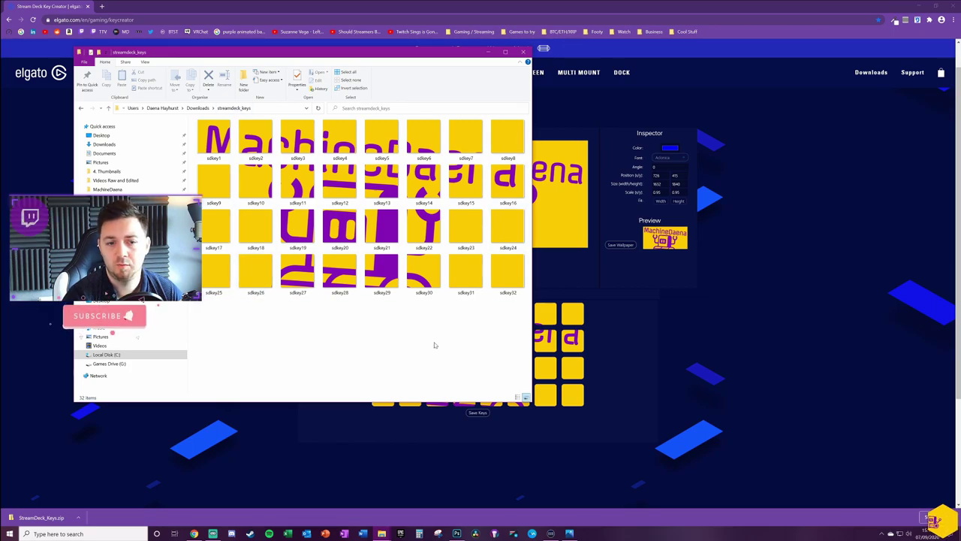
right_click(391, 333)
mouse_move(429, 337)
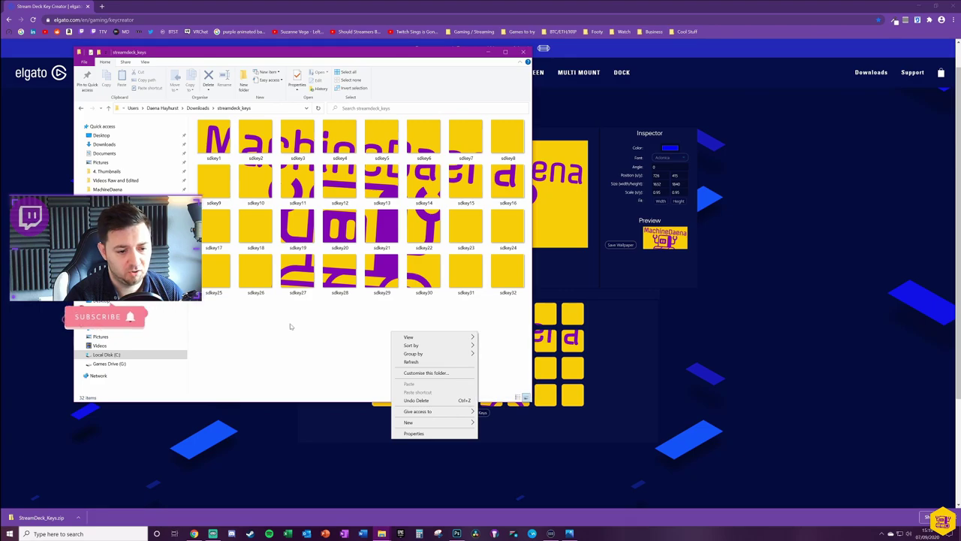
left_click(356, 316)
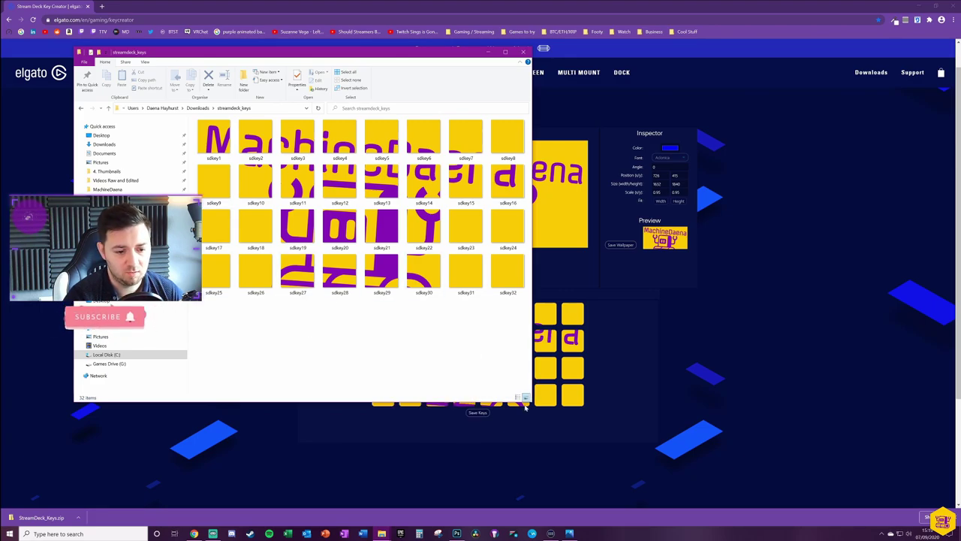
left_click_drag(528, 400, 521, 378)
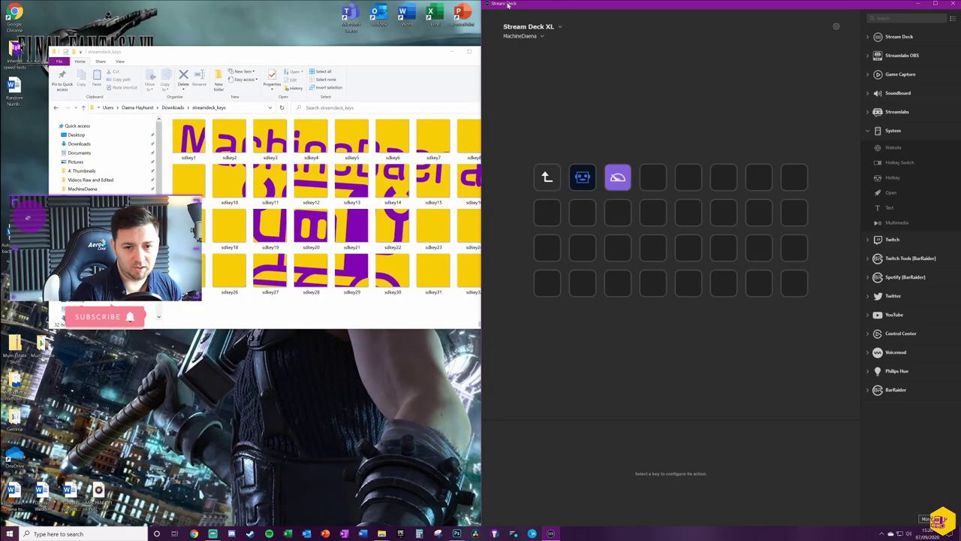
double_click(507, 5)
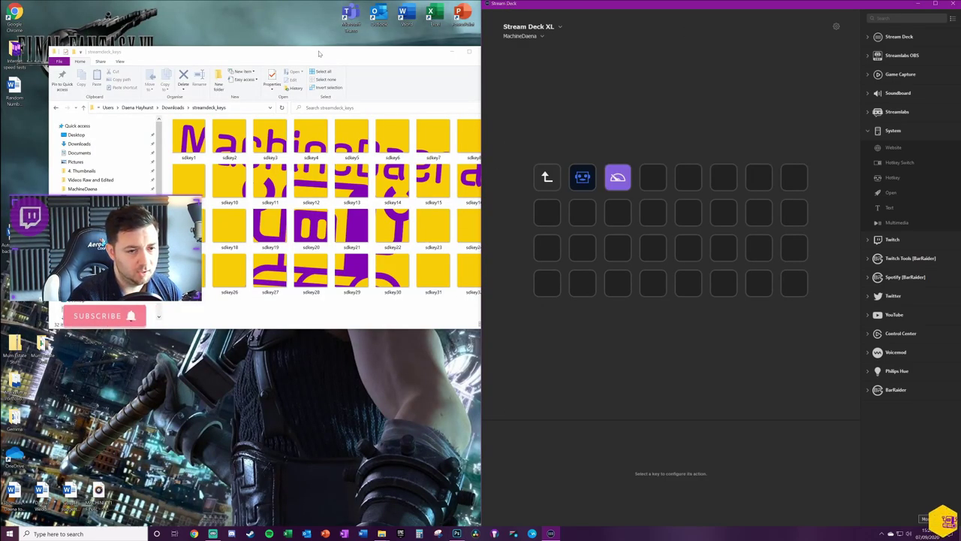
left_click_drag(304, 53, 299, 248)
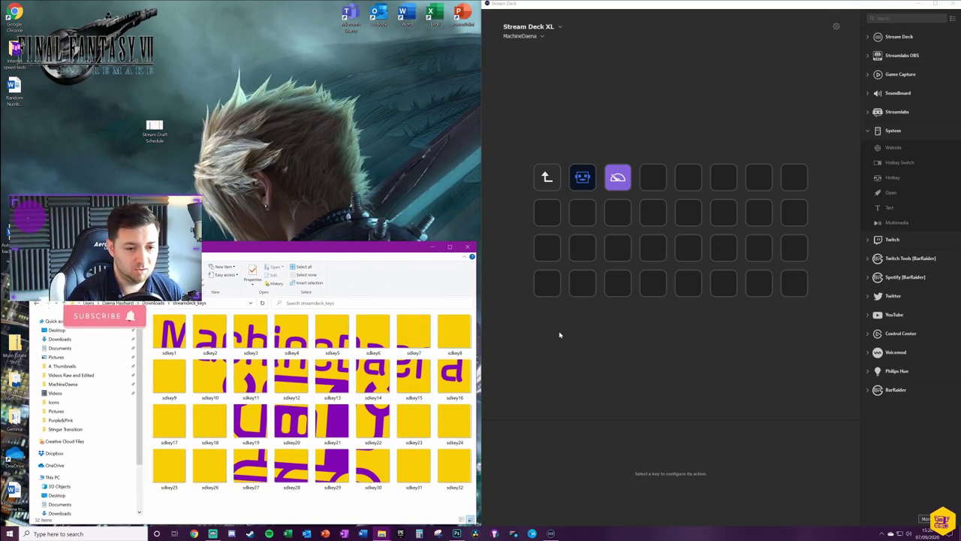
Try to place the sdkey8 image directly on the empty last key of the first row
left_click(654, 182)
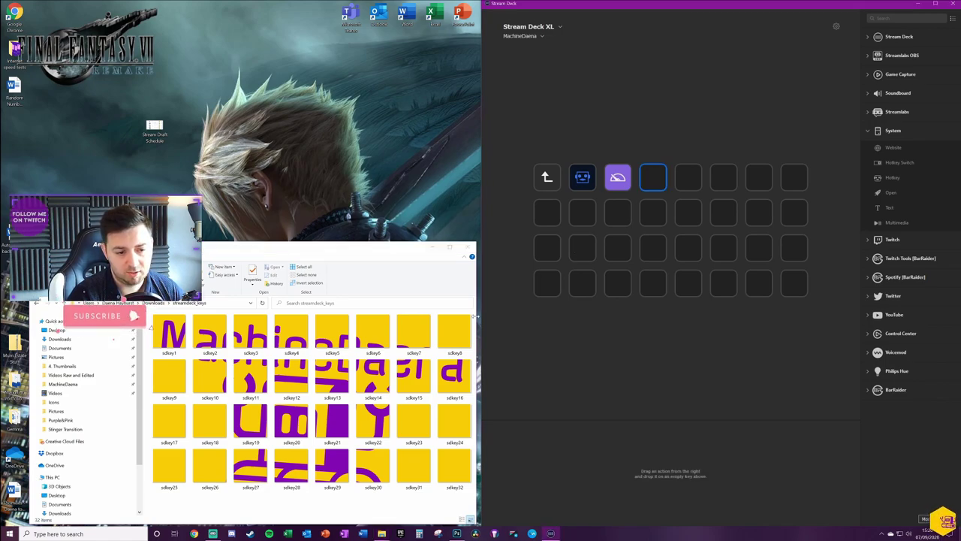
left_click_drag(455, 334, 797, 182)
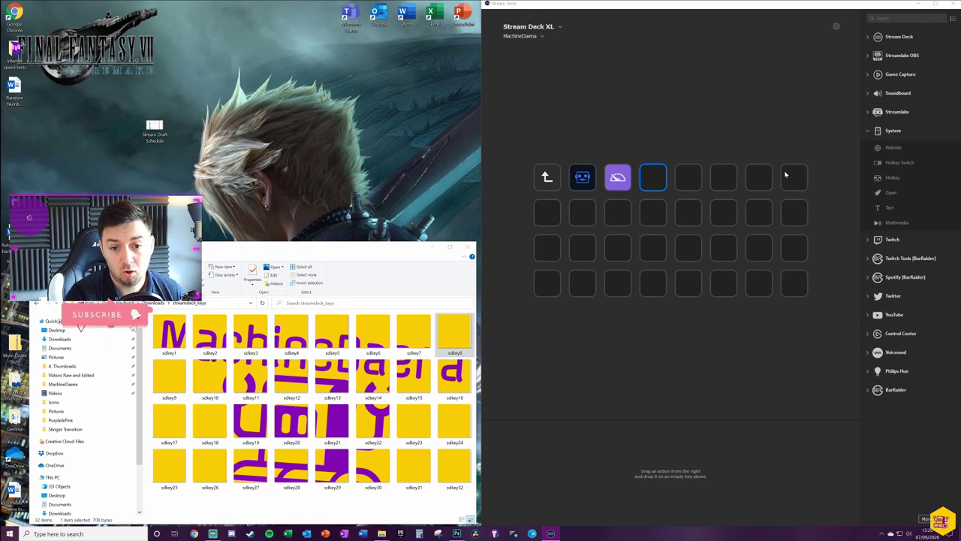
Copy the robot-icon Hotkey key and paste it onto the empty keys in the first five columns
left_click(584, 185)
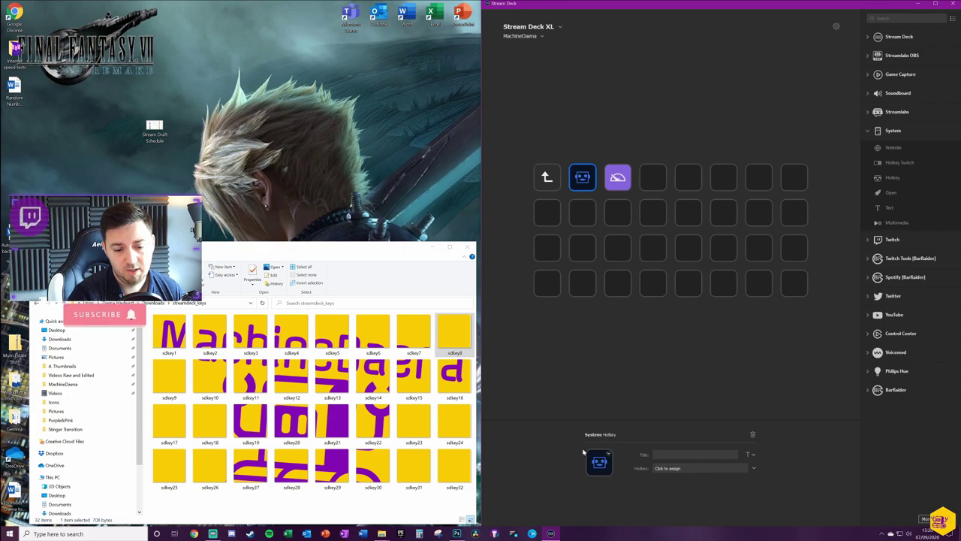
right_click(582, 174)
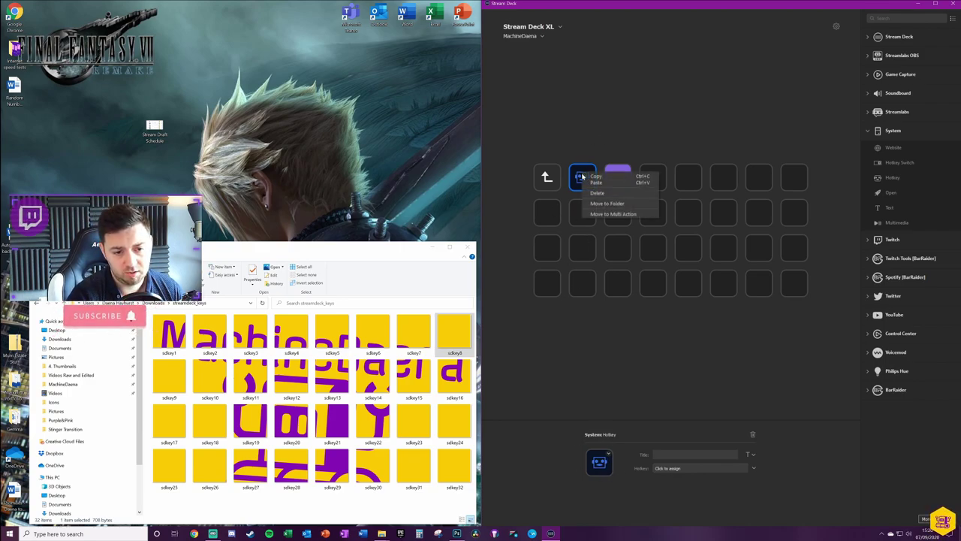
left_click(594, 178)
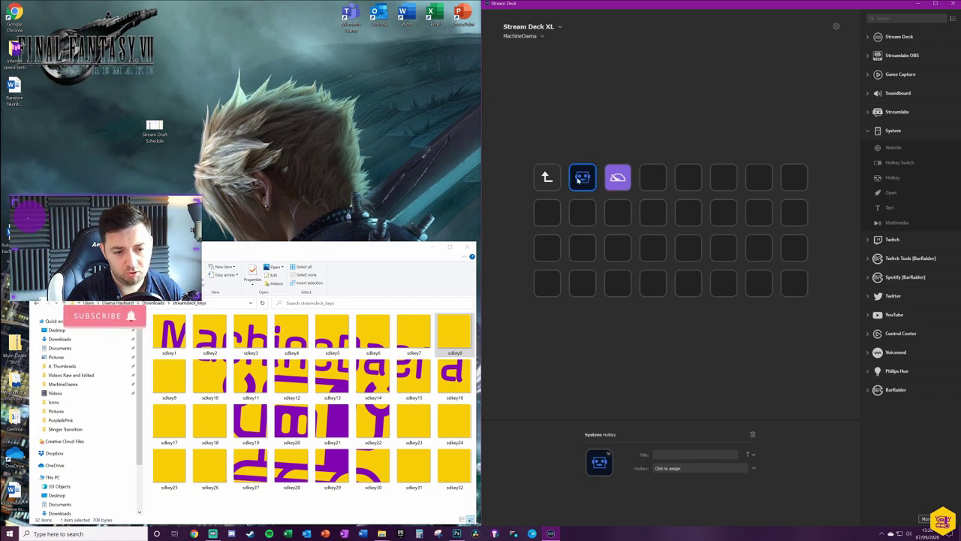
right_click(576, 181)
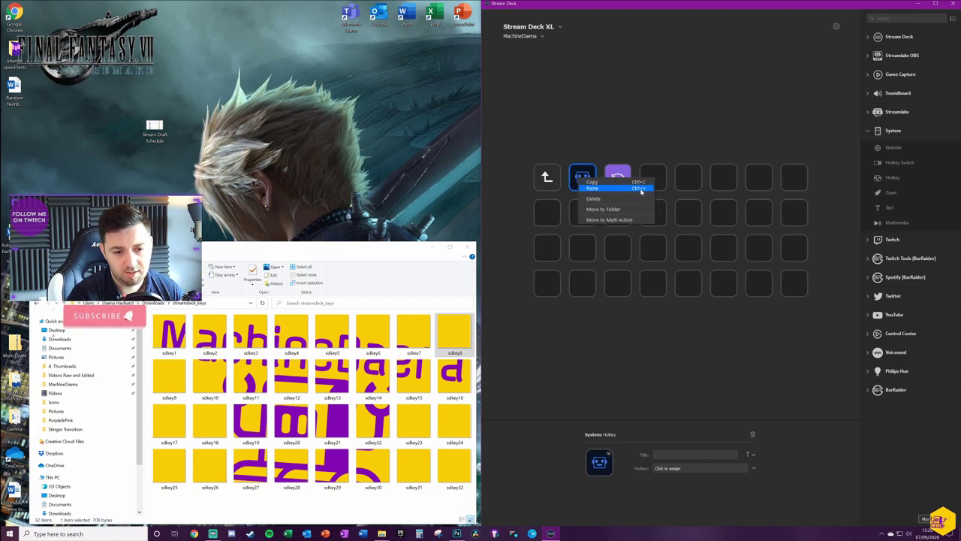
left_click(581, 282)
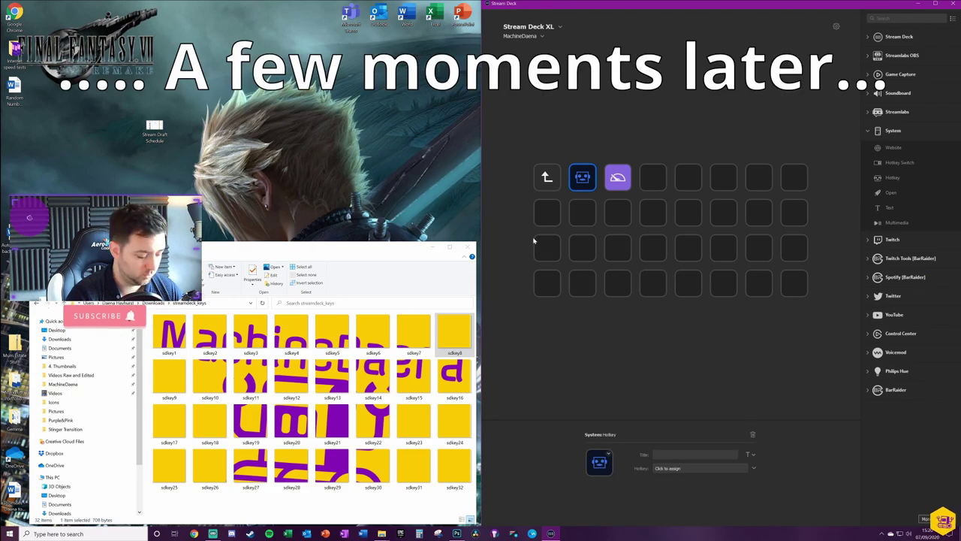
left_click(547, 282)
key("ctrl+v")
left_click(617, 247)
key("ctrl+v")
left_click(688, 212)
key("ctrl+v")
key("ctrl+v")
Paste the copied Hotkey key onto all remaining empty keys in the last three columns
left_click(724, 286)
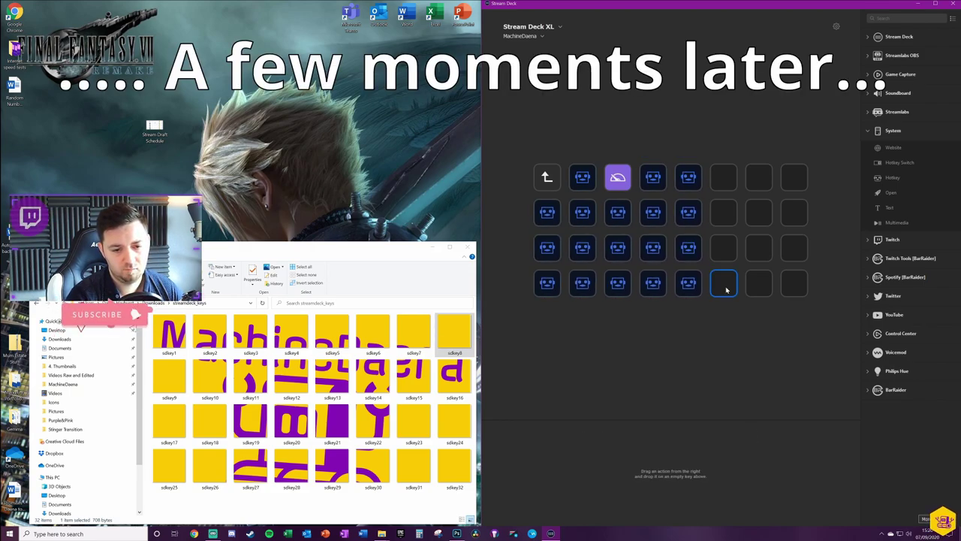
key("ctrl+v")
left_click(724, 247)
key("ctrl+v")
left_click(759, 212)
key("ctrl+v")
left_click(794, 177)
key("ctrl+v")
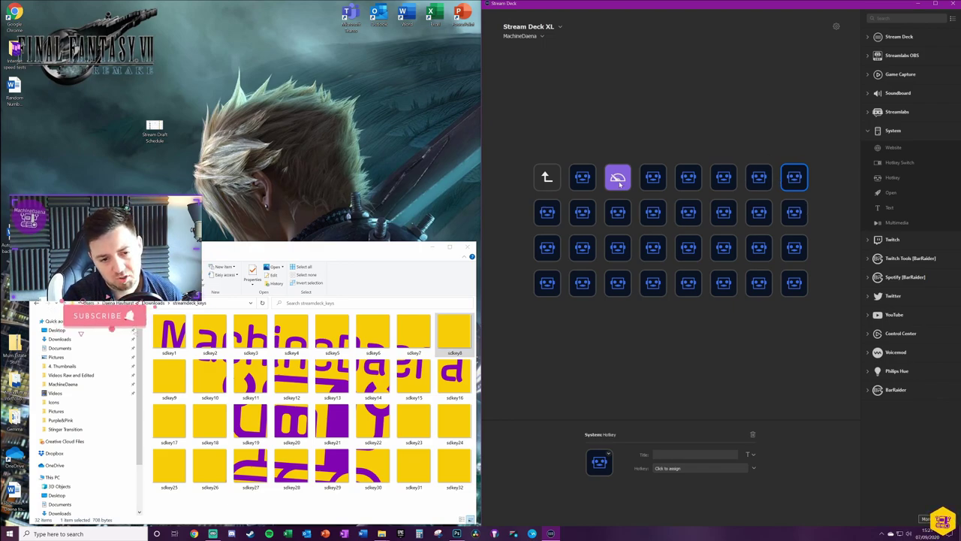
Move the purple folder key to the last position of the bottom row
left_click_drag(620, 182, 582, 178)
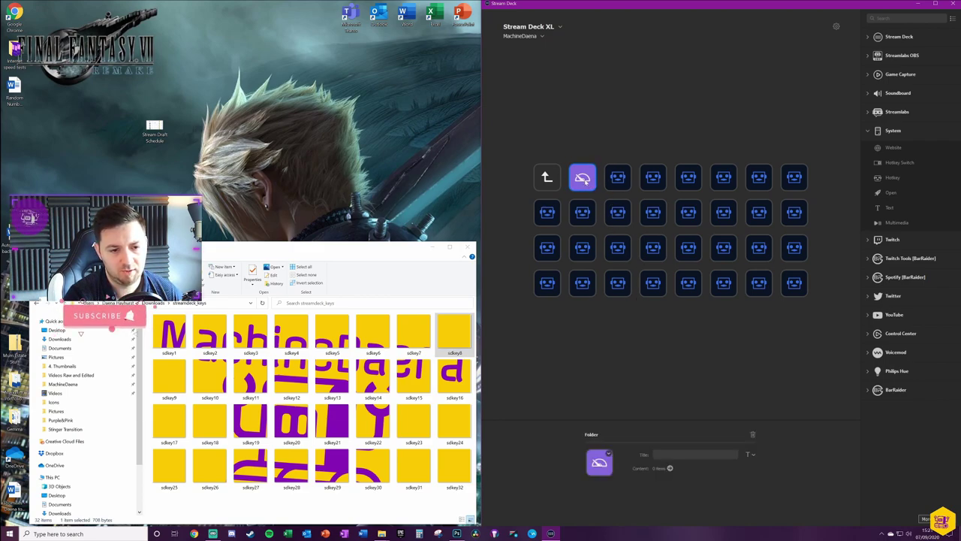
left_click_drag(584, 180, 795, 282)
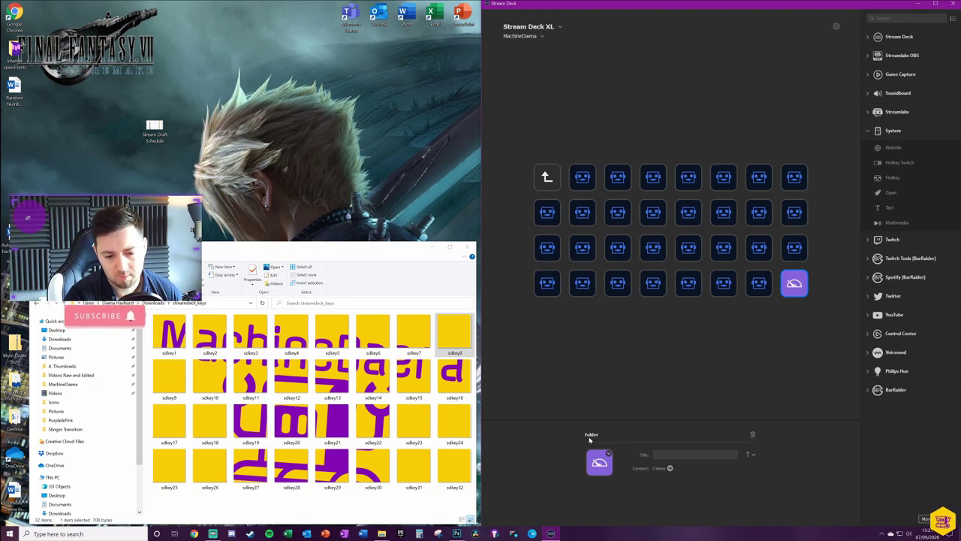
left_click(574, 357)
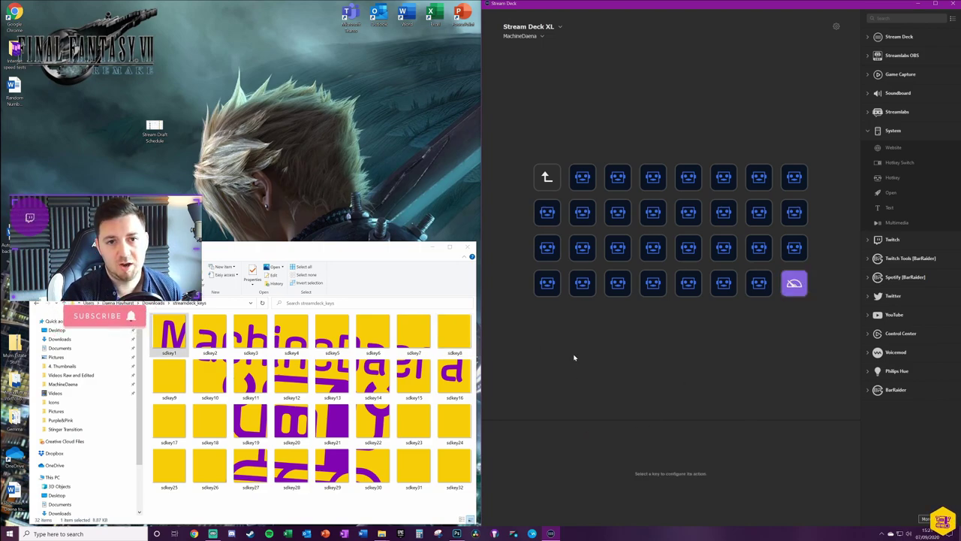
Set the sdkey1 image as the icon of the hotkey directly beside the back key
left_click(582, 178)
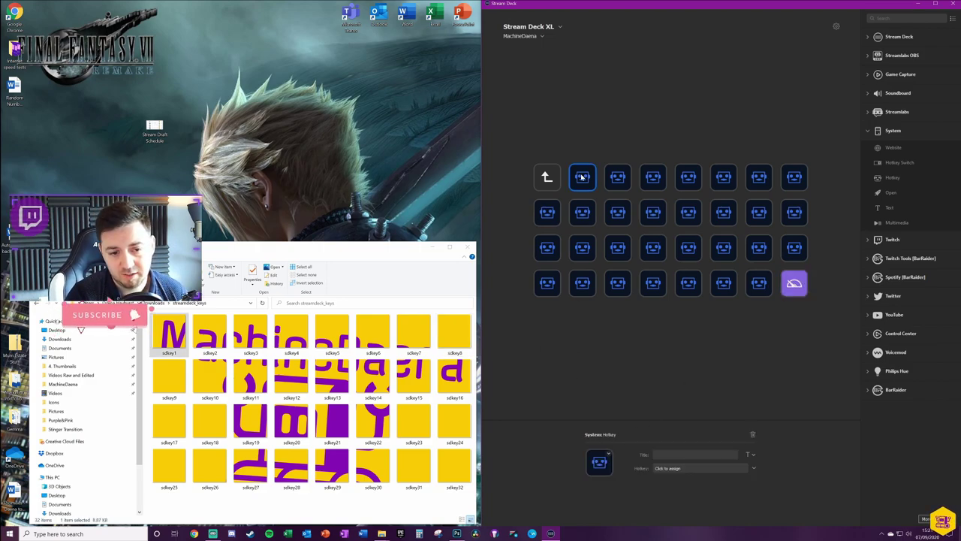
left_click(609, 456)
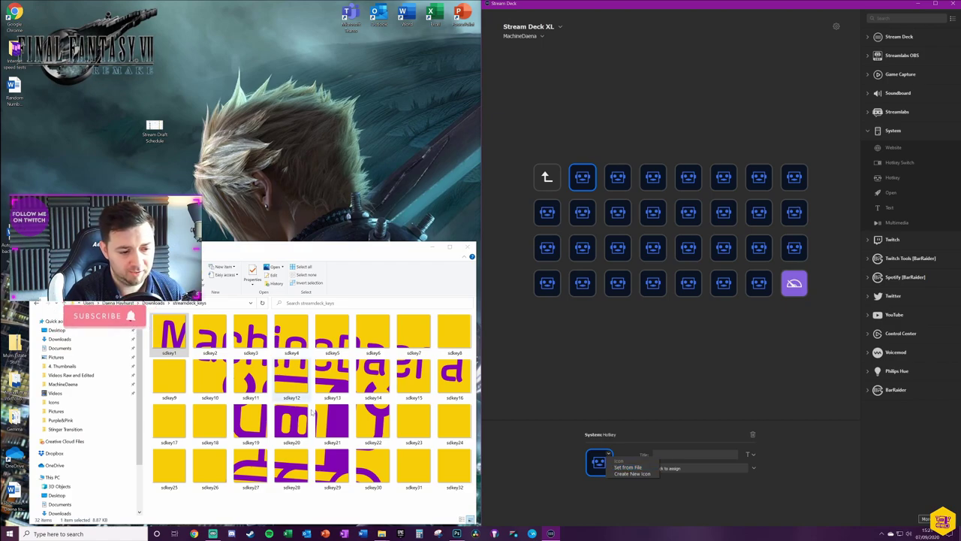
left_click(601, 393)
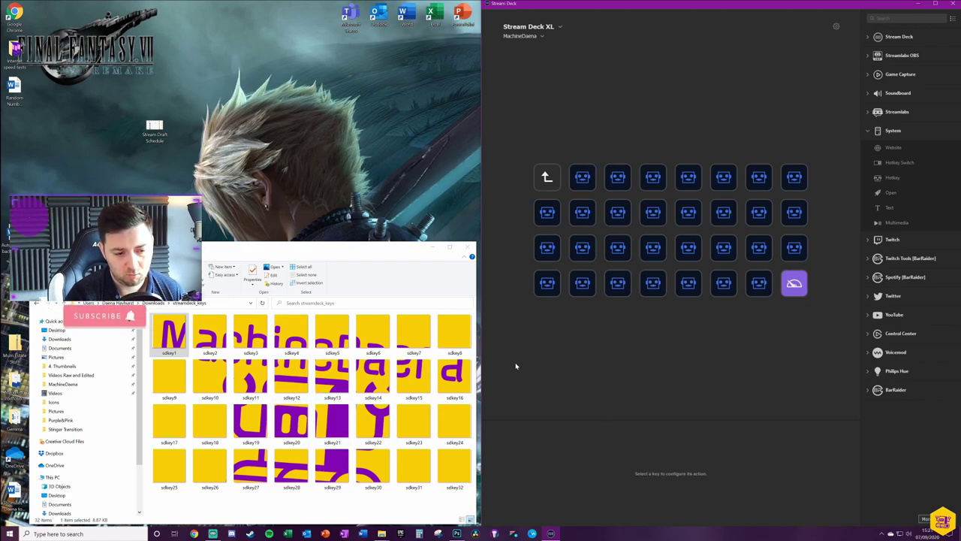
left_click(582, 181)
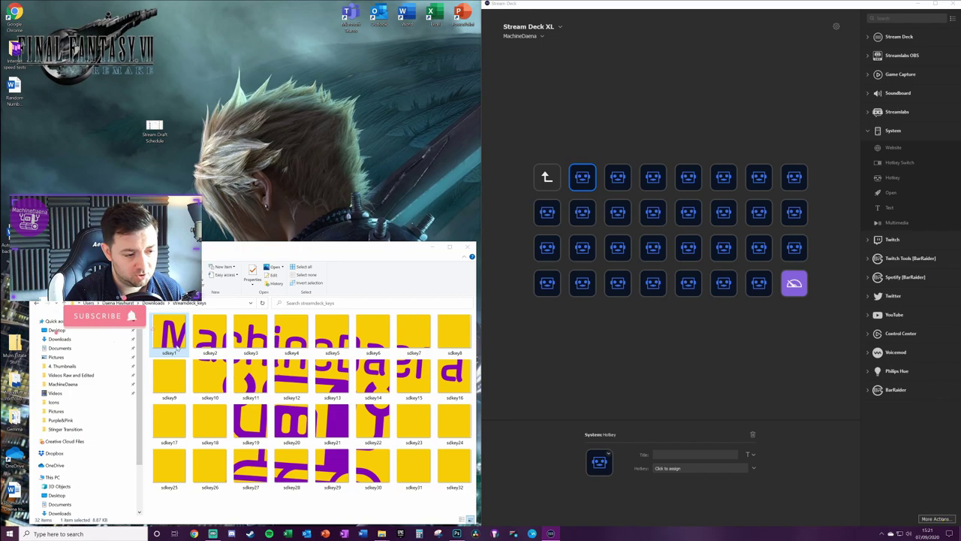
left_click_drag(171, 334, 601, 464)
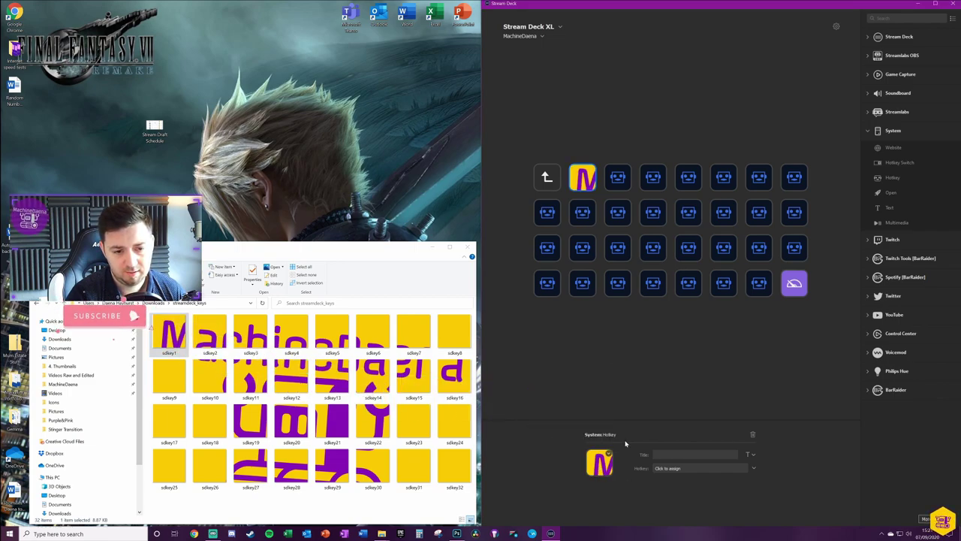
Try to move the M-icon hotkey onto the back key's position, leaving and reopening the Test folder along the way
left_click(548, 179)
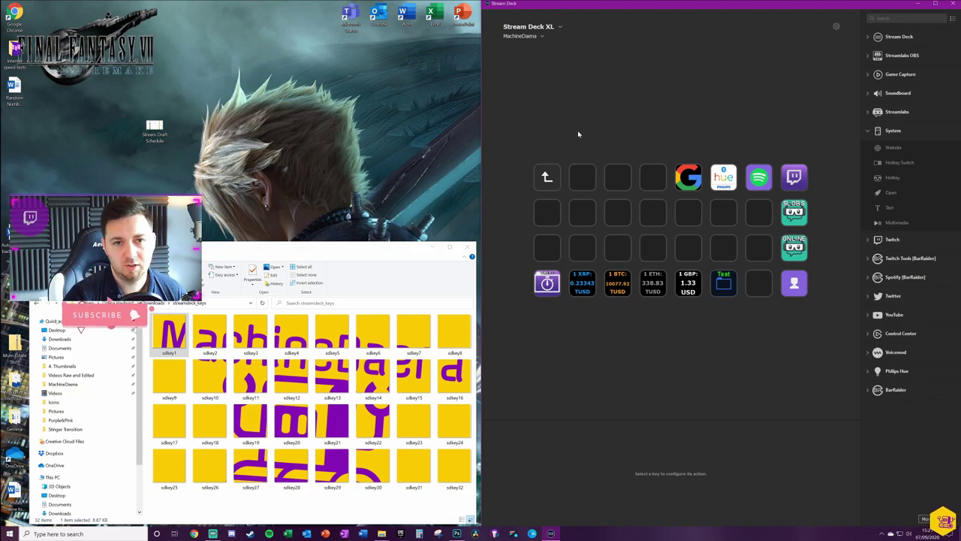
left_click(583, 178)
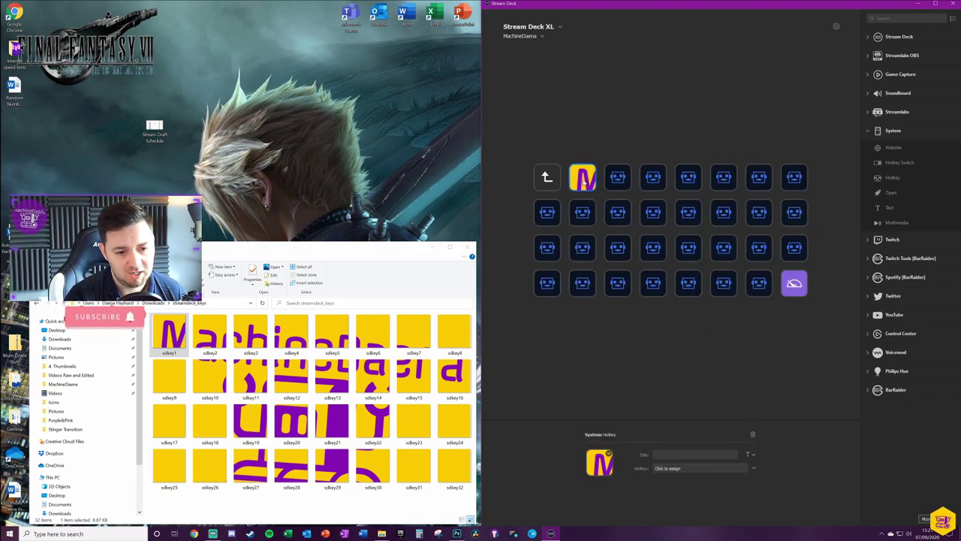
left_click_drag(582, 178, 546, 177)
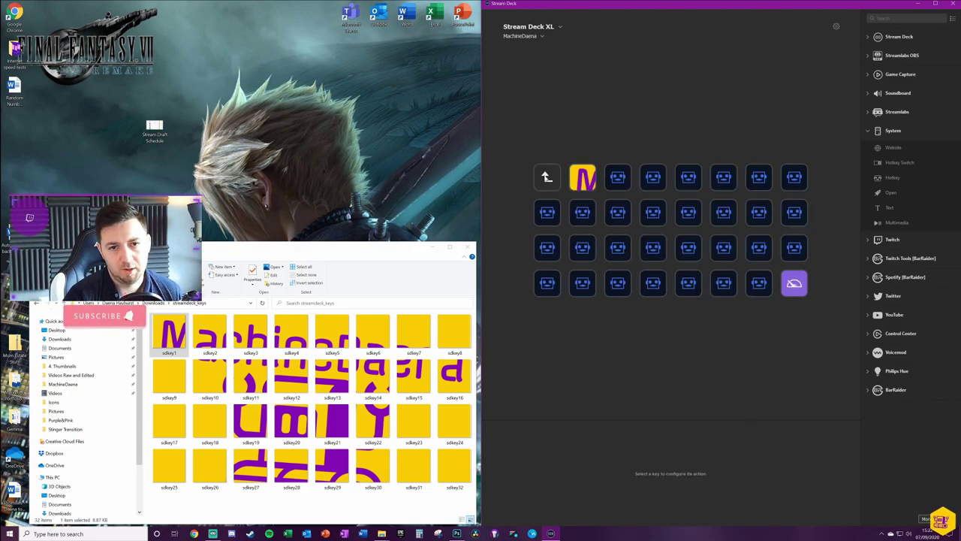
left_click(583, 178)
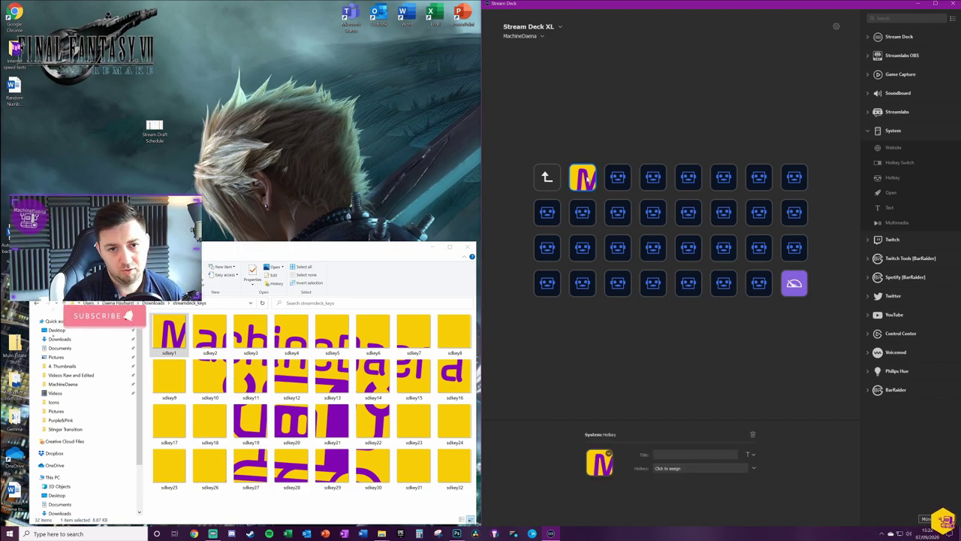
left_click(551, 177)
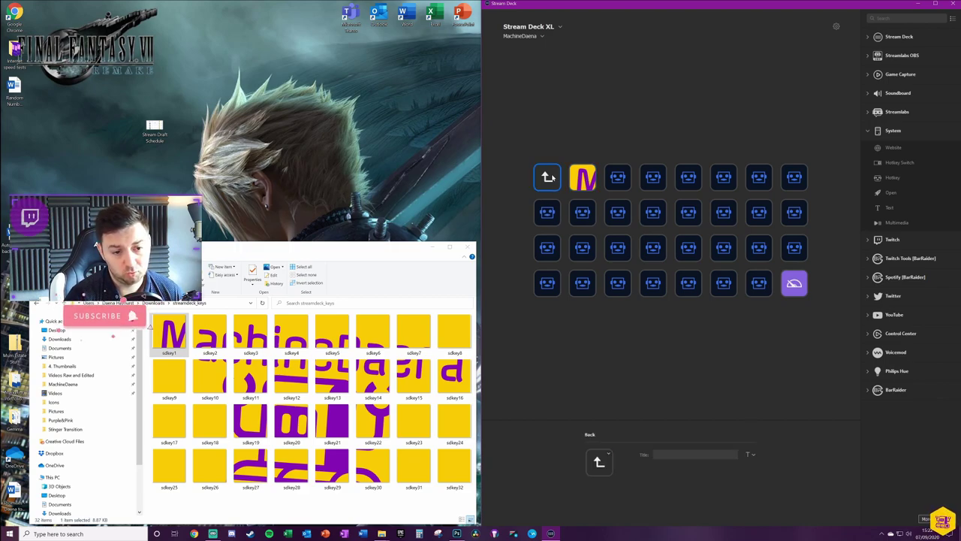
double_click(549, 178)
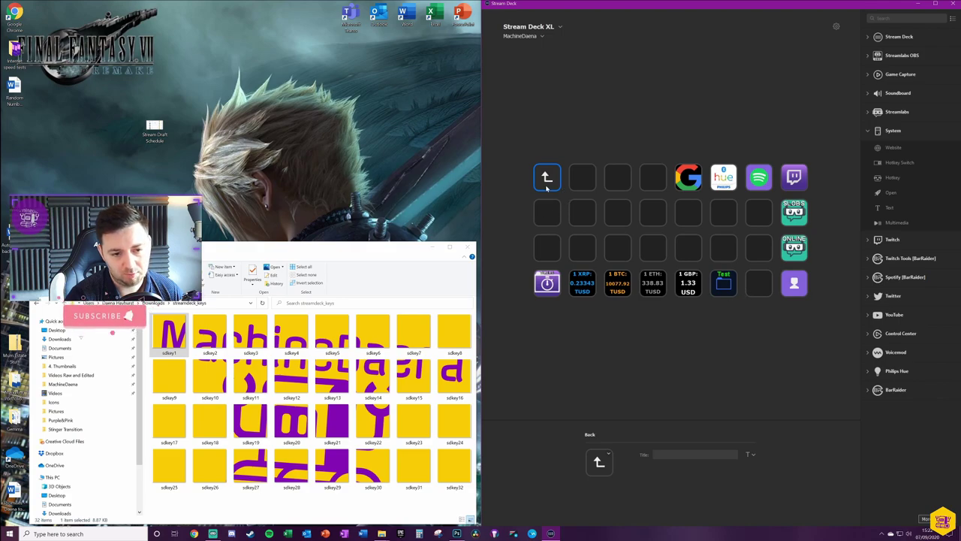
double_click(722, 285)
Set sdkey1 as the back key's icon and sdkey2 as the icon of the hotkey beside it
left_click(548, 182)
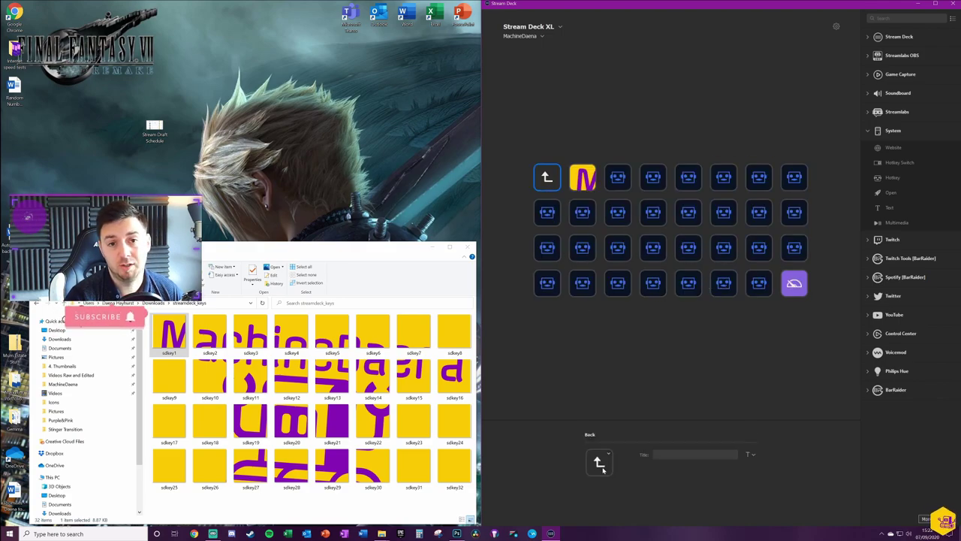
left_click_drag(168, 334, 599, 461)
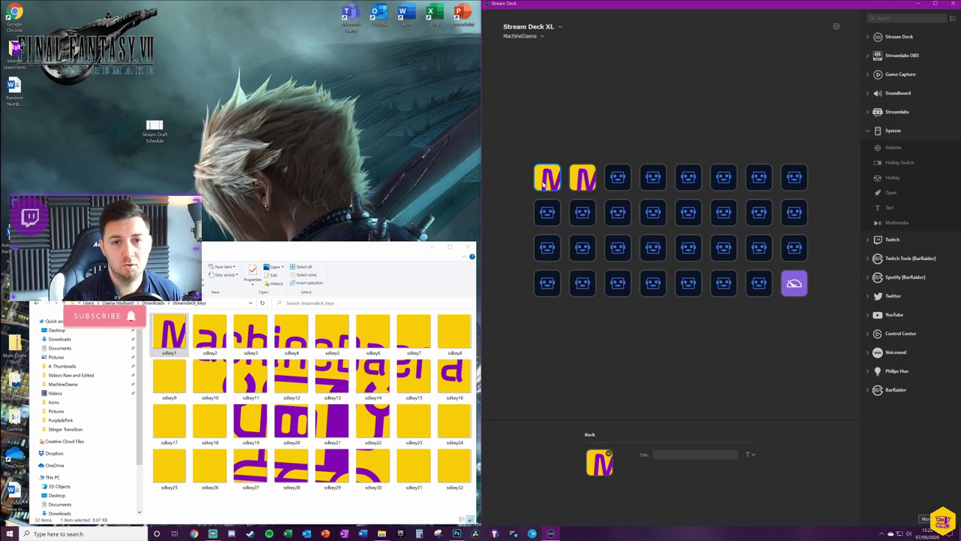
left_click(574, 168)
left_click(210, 334)
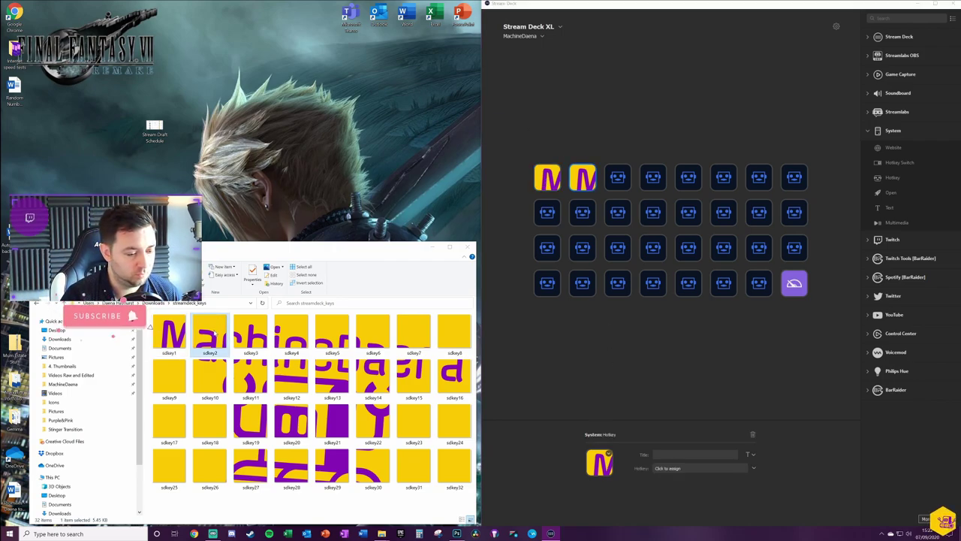
left_click_drag(268, 324, 601, 462)
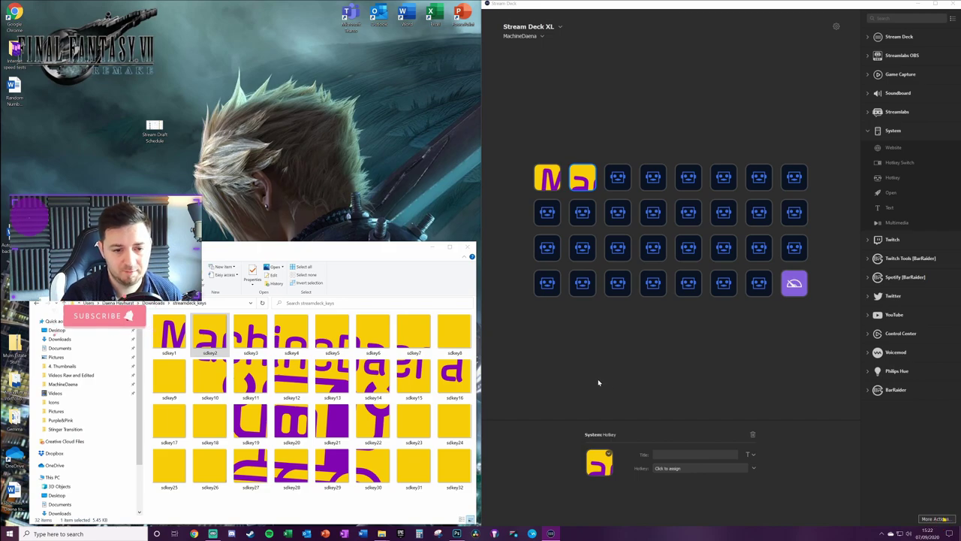
Set sdkey3 through sdkey8, in order, as the icons of the remaining six keys in the first row
left_click(617, 177)
left_click_drag(250, 335, 599, 462)
left_click(652, 177)
left_click_drag(291, 334, 599, 462)
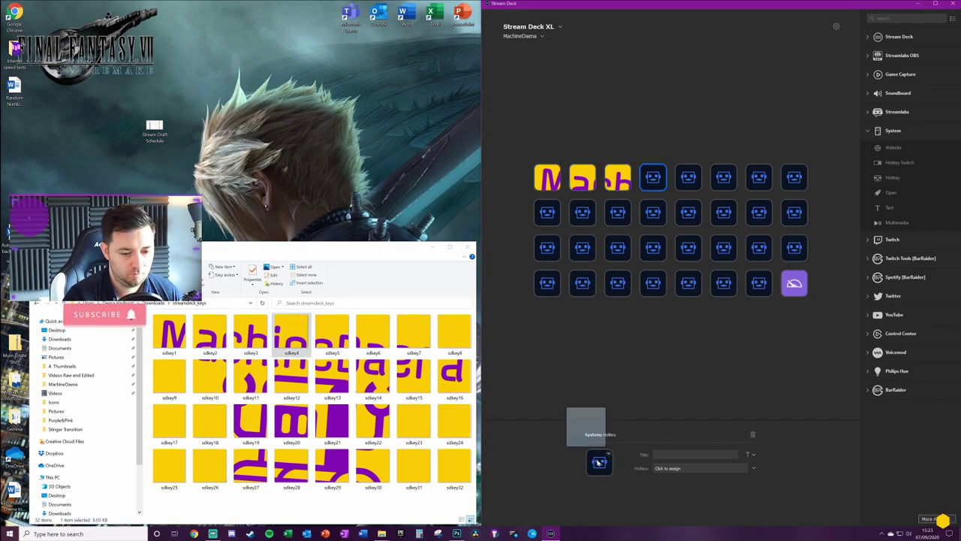
left_click(688, 178)
left_click_drag(332, 334, 598, 462)
left_click(723, 177)
left_click_drag(372, 334, 599, 462)
left_click(758, 177)
left_click_drag(413, 334, 599, 461)
left_click(794, 177)
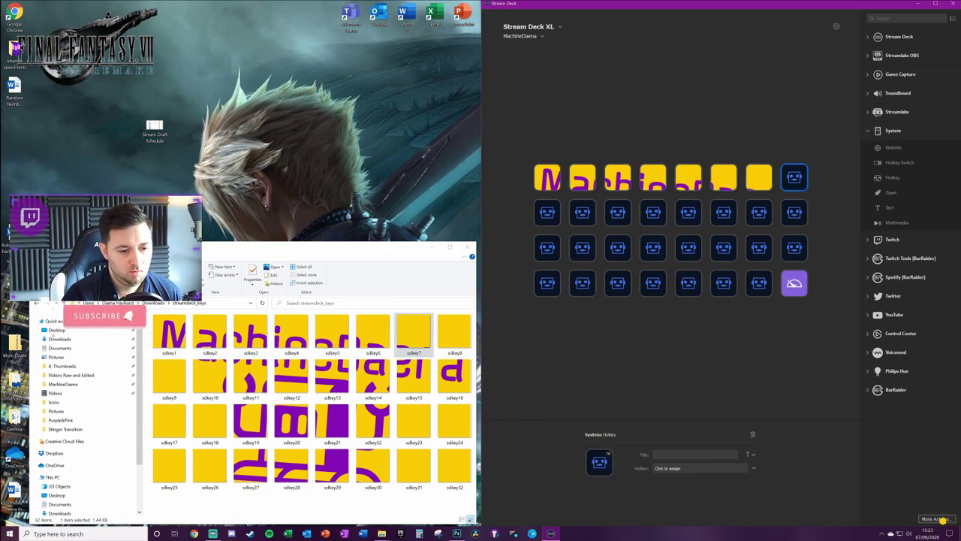
left_click_drag(455, 334, 598, 462)
Set sdkey9 through sdkey16, in order, as the icons of the eight keys in the second row
left_click(546, 212)
left_click_drag(169, 379, 599, 462)
left_click(582, 211)
left_click_drag(210, 379, 598, 462)
left_click(617, 211)
left_click_drag(250, 379, 598, 462)
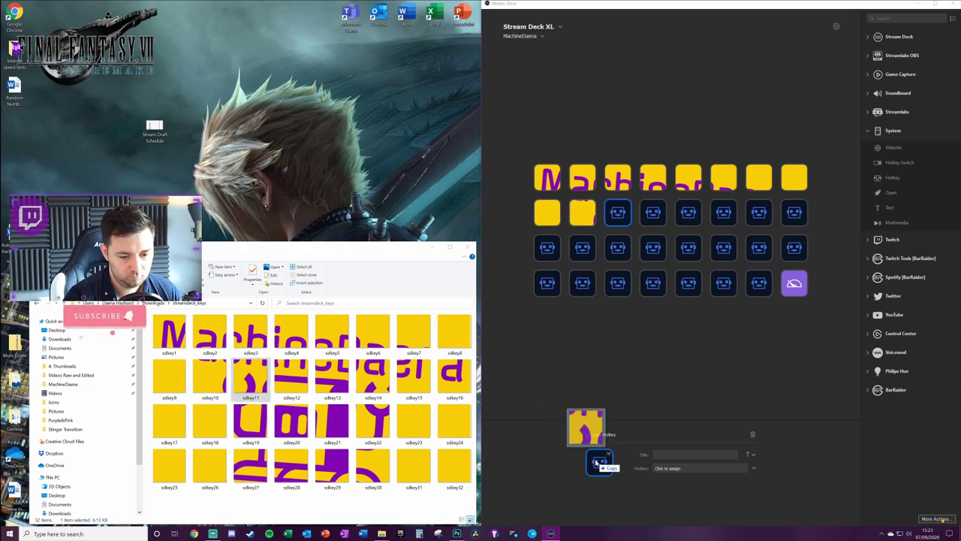
left_click(652, 212)
left_click_drag(291, 379, 598, 461)
left_click(723, 212)
left_click_drag(373, 379, 598, 461)
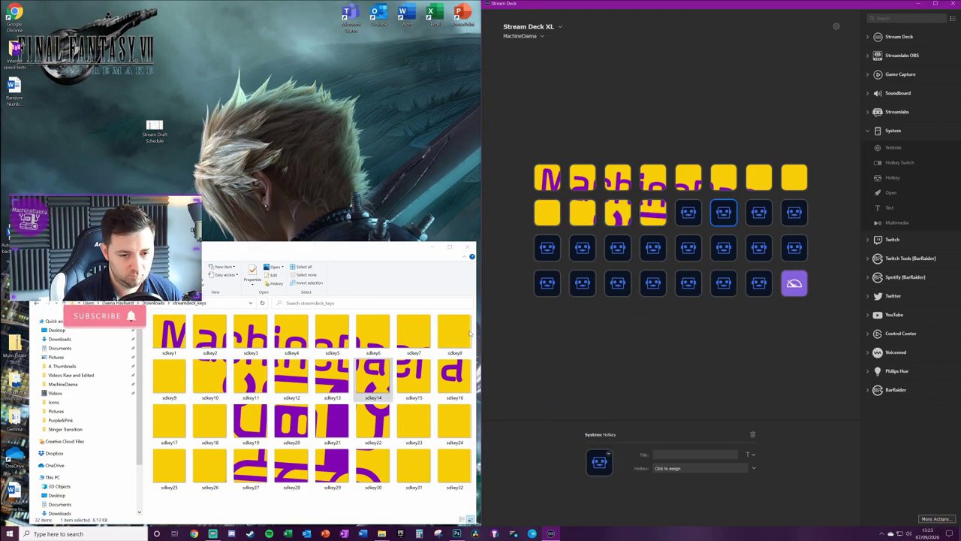
left_click_drag(471, 333, 598, 462)
left_click_drag(372, 379, 598, 462)
left_click(759, 212)
left_click_drag(414, 379, 599, 461)
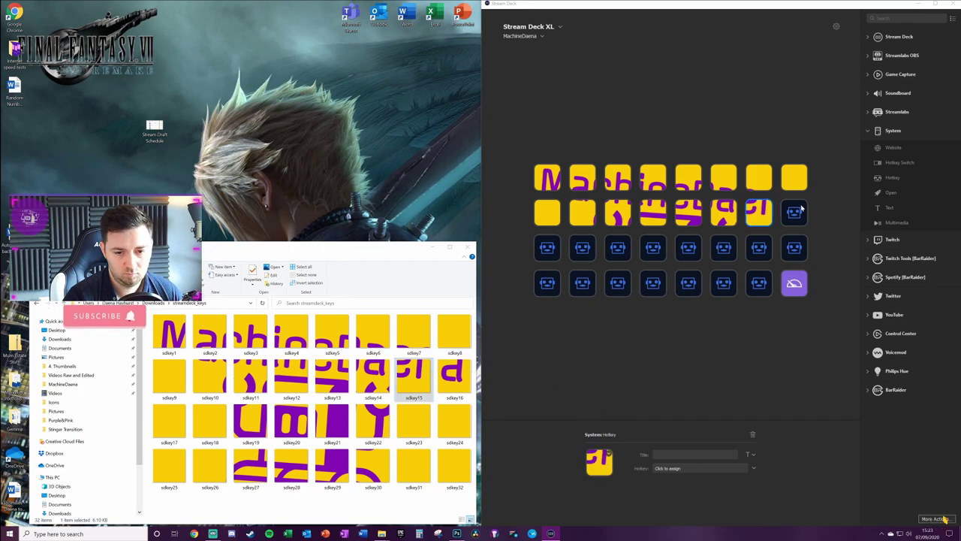
left_click(794, 211)
left_click_drag(455, 379, 598, 461)
Set sdkey17 through sdkey24, in order, as the icons of the eight keys in the third row
left_click(546, 247)
left_click_drag(169, 424, 599, 462)
left_click(581, 247)
left_click_drag(210, 424, 599, 461)
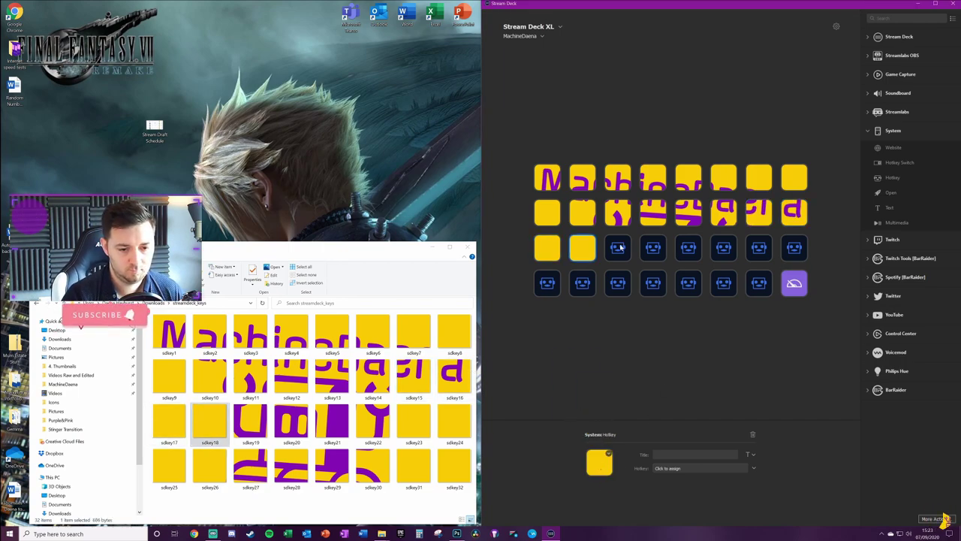
left_click(617, 247)
left_click_drag(251, 424, 598, 462)
left_click(652, 247)
left_click_drag(291, 425, 598, 462)
left_click(688, 247)
left_click_drag(332, 424, 598, 462)
left_click(723, 247)
left_click_drag(376, 423, 599, 462)
left_click(759, 247)
left_click_drag(413, 424, 598, 462)
left_click(793, 247)
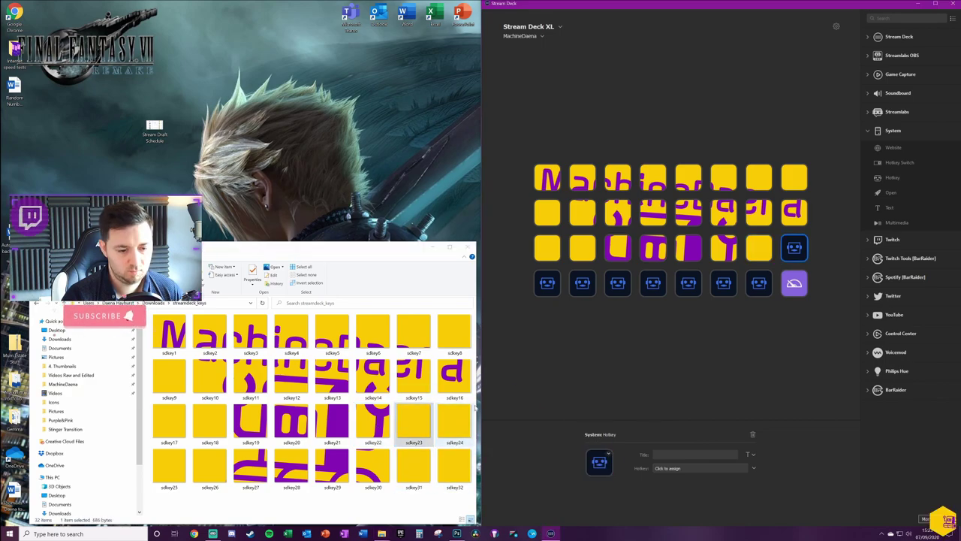
left_click_drag(454, 421, 598, 462)
Set sdkey25 through sdkey31, in order, as the icons of the seven hotkeys in the bottom row, and select the folder key
left_click(546, 282)
left_click_drag(169, 469, 598, 462)
left_click(582, 282)
left_click_drag(210, 469, 598, 462)
left_click(617, 282)
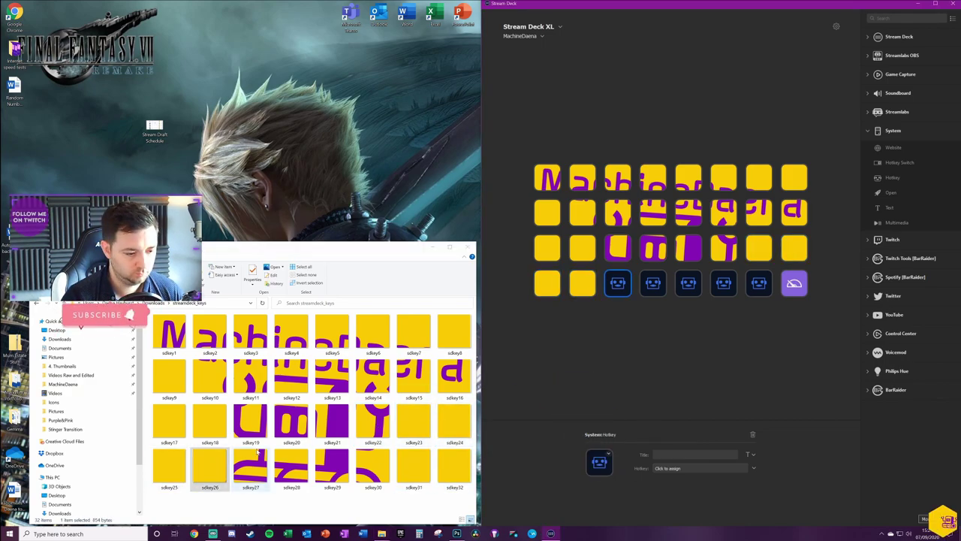
left_click_drag(258, 453, 598, 462)
left_click(652, 283)
left_click_drag(291, 469, 598, 462)
left_click(688, 282)
left_click_drag(332, 469, 598, 462)
left_click(723, 283)
left_click_drag(374, 469, 599, 462)
left_click_drag(414, 469, 758, 282)
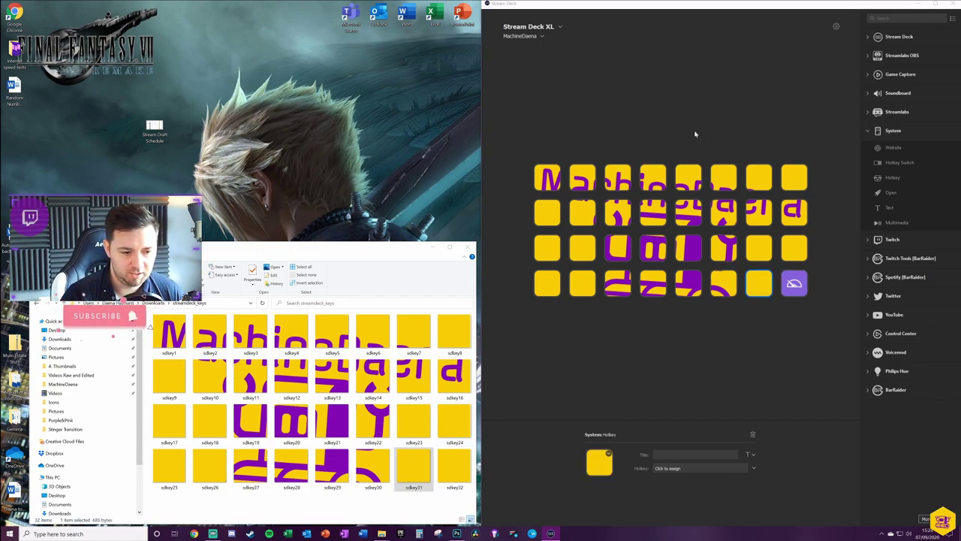
left_click(793, 283)
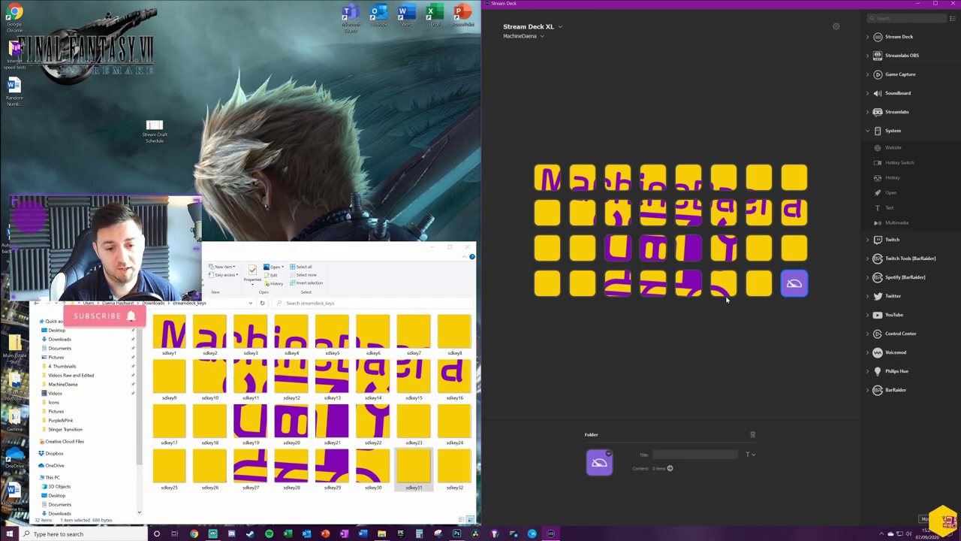
Set sdkey32 as the icon of the folder key at the end of the bottom row, and deselect the key
left_click_drag(455, 469, 605, 479)
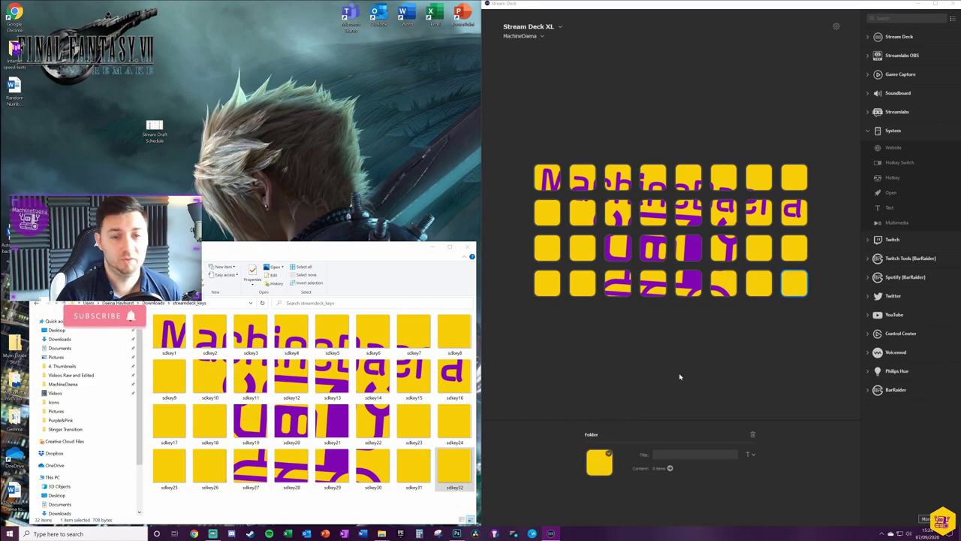
left_click(681, 376)
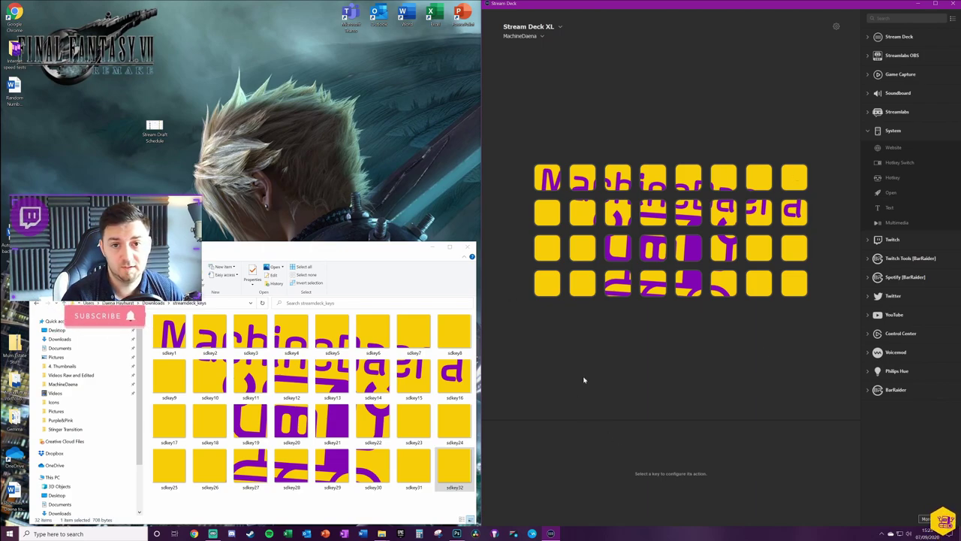
Check the settings of the last hotkey in the first row, and open the bottom-row folder to examine its Back key
left_click(799, 177)
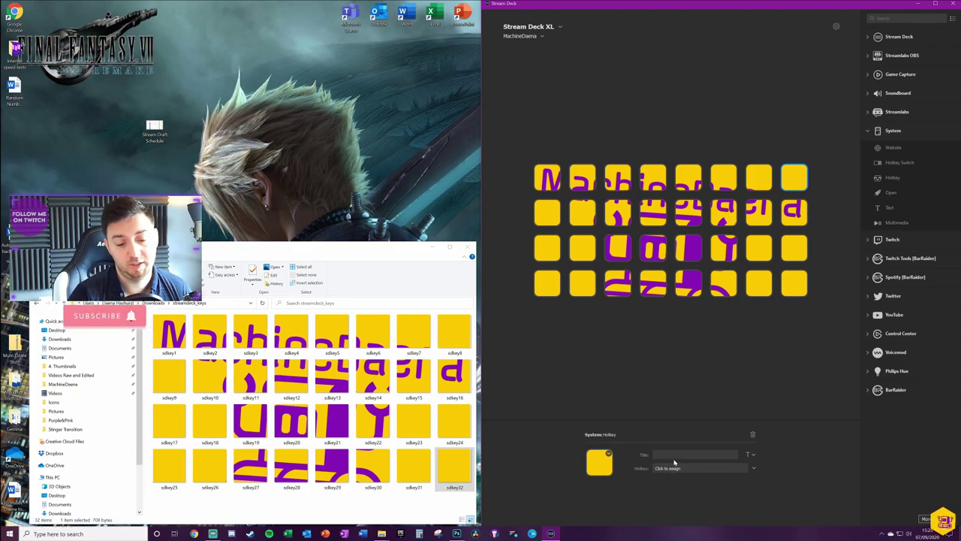
left_click(792, 289)
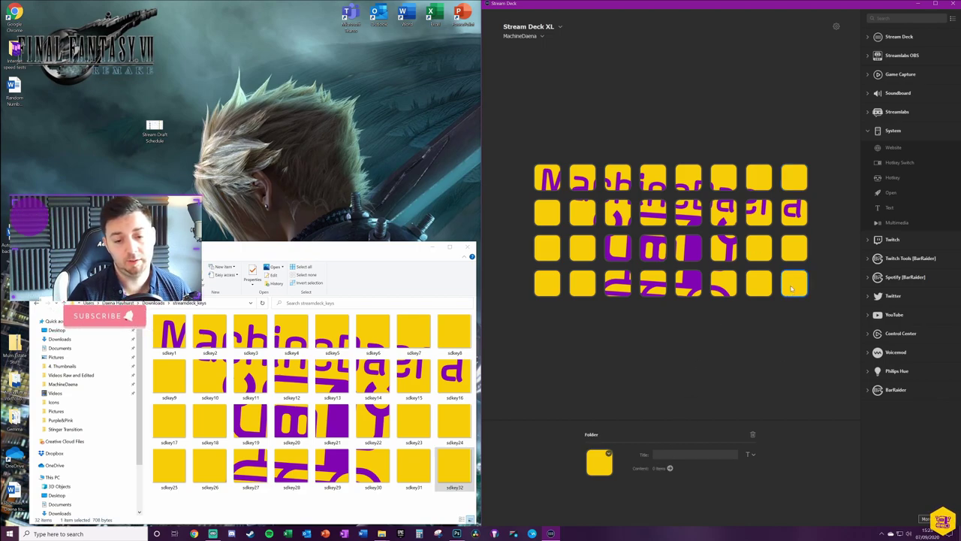
double_click(794, 284)
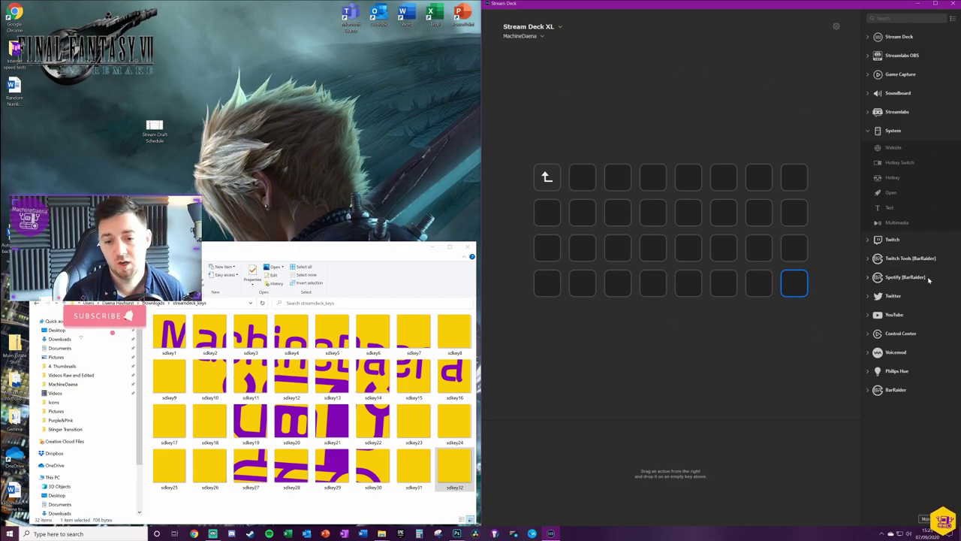
double_click(548, 178)
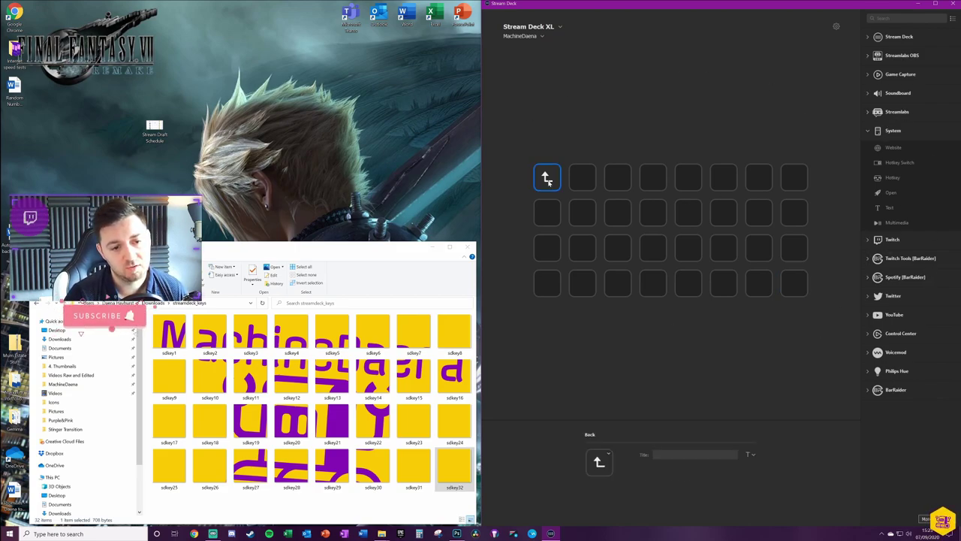